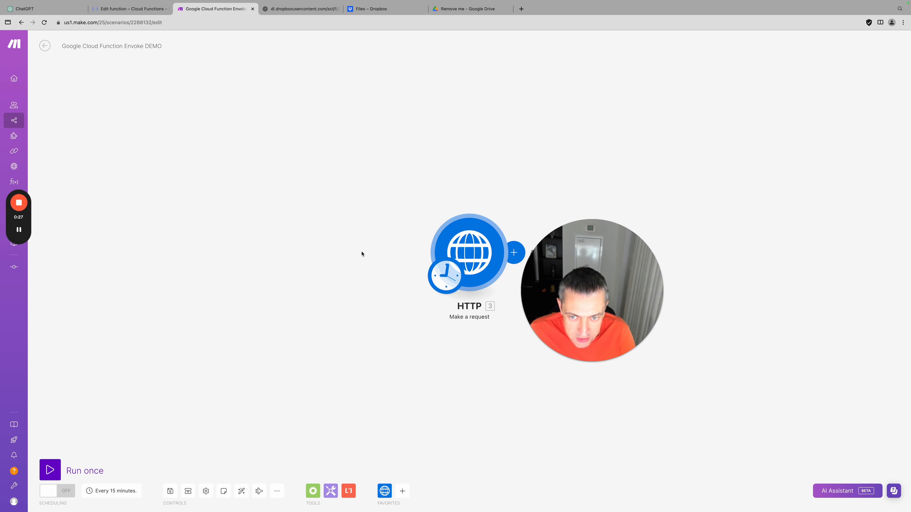
# Open the HTTP 'Make a request' module's settings in the Google Cloud Function Envoke DEMO scenario
pyautogui.click(472, 253)
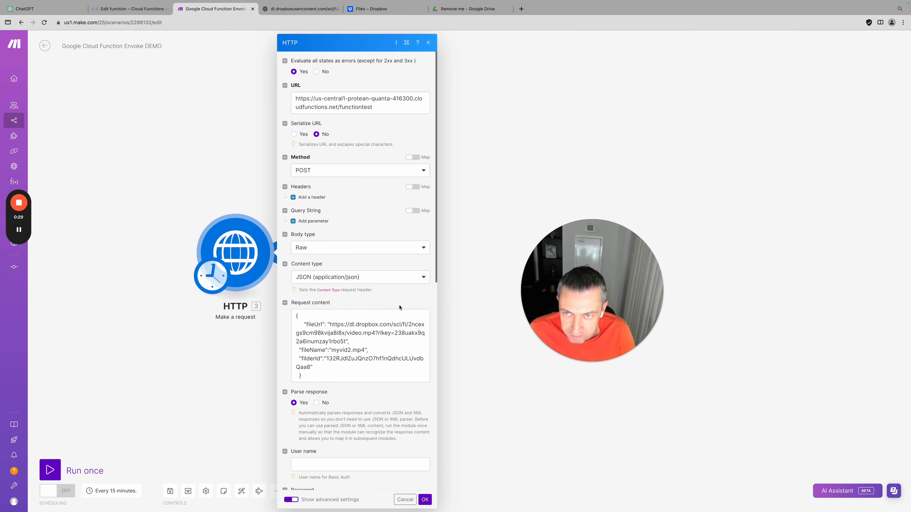
# Inspect the request's Cloud Function URL and the Dropbox file URL in the JSON body
pyautogui.click(382, 110)
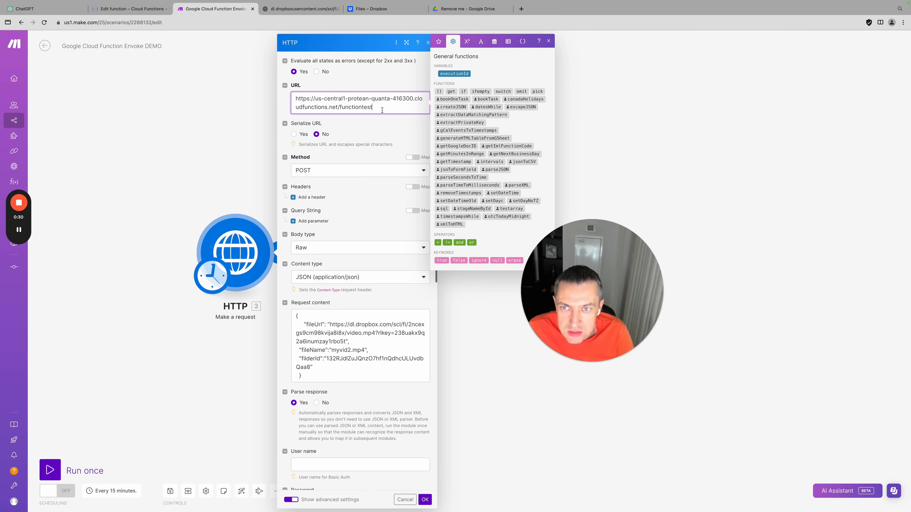
pyautogui.click(344, 357)
pyautogui.moveTo(329, 325); pyautogui.dragTo(344, 341)
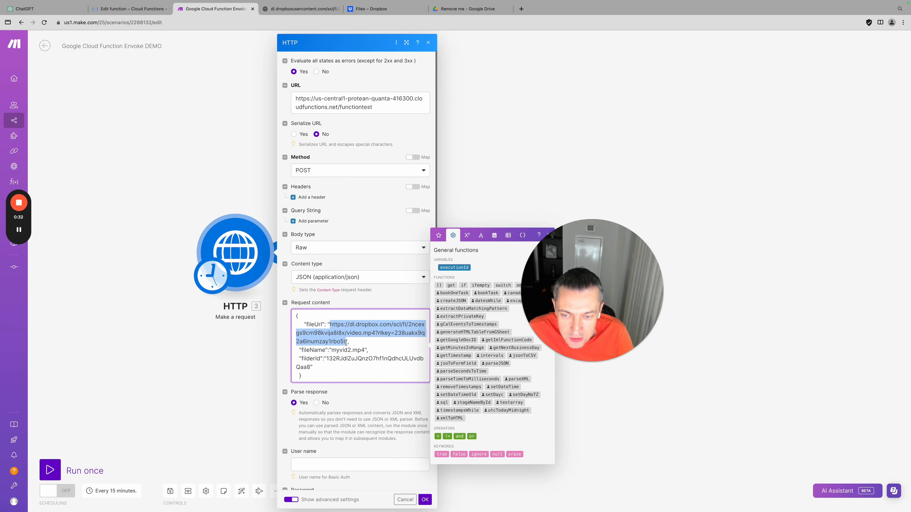
pyautogui.click(366, 371)
pyautogui.click(230, 378)
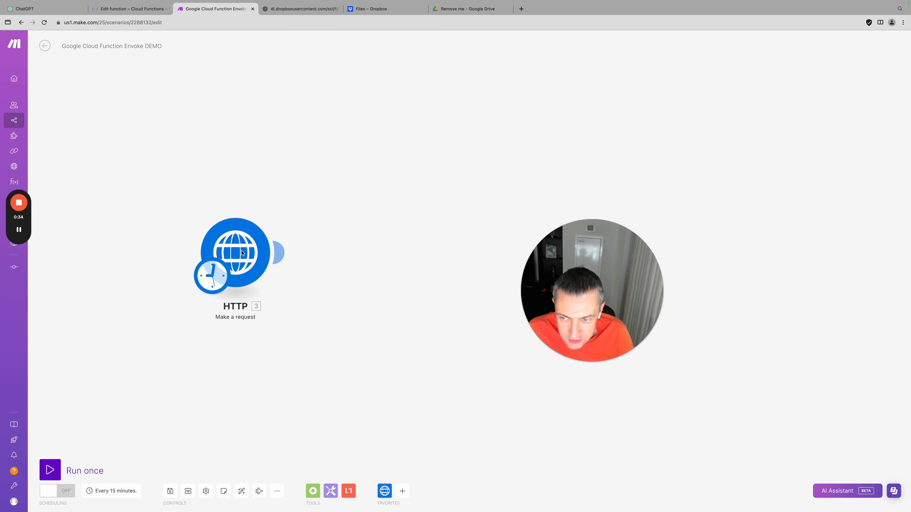
pyautogui.click(243, 245)
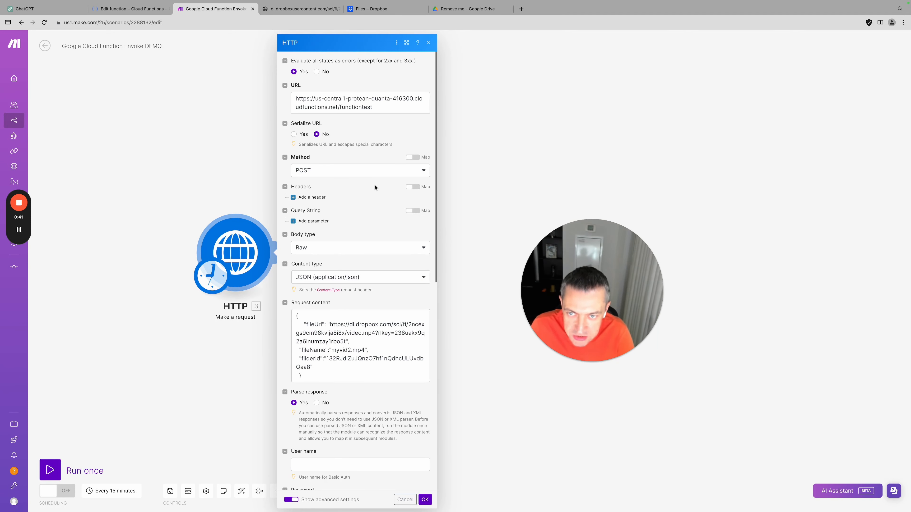
# Review the full Cloud Function URL and the fileUrl and fileName lines of the request body
pyautogui.click(396, 109)
pyautogui.moveTo(396, 109); pyautogui.dragTo(289, 97)
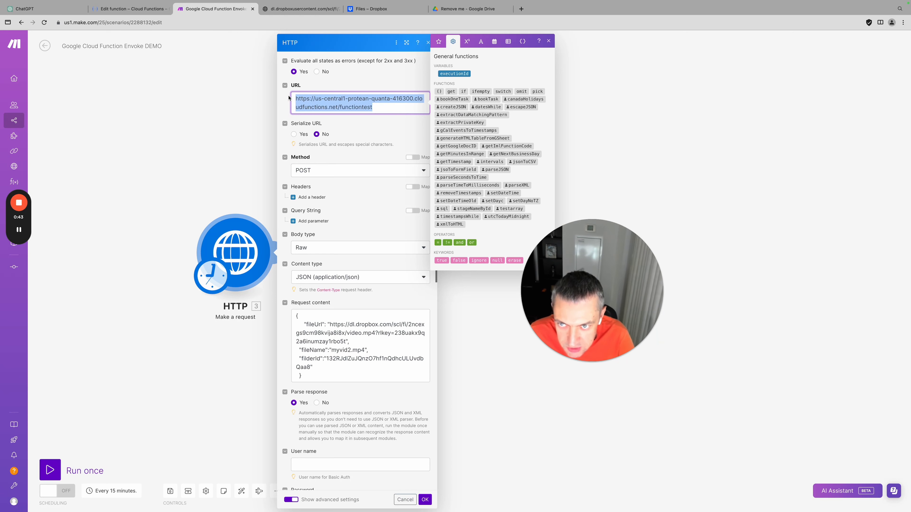
pyautogui.click(349, 350)
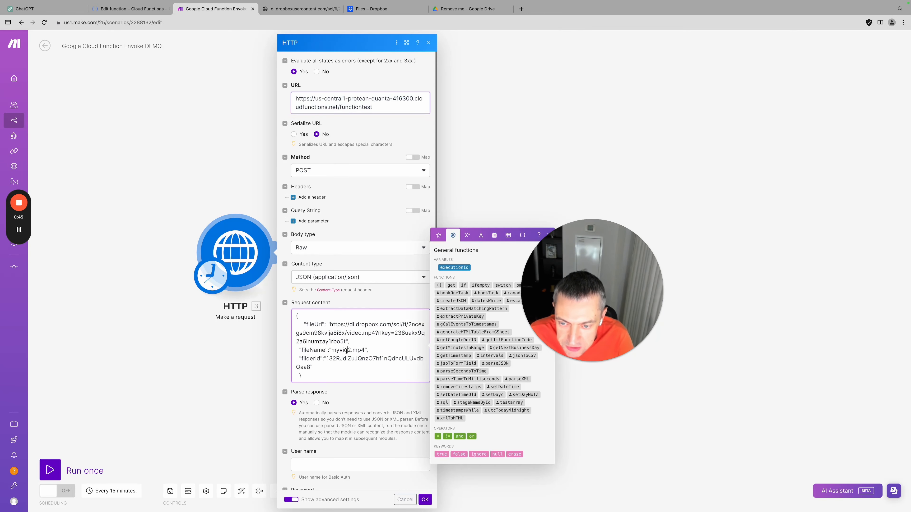
pyautogui.moveTo(371, 352); pyautogui.dragTo(346, 341)
pyautogui.click(309, 319)
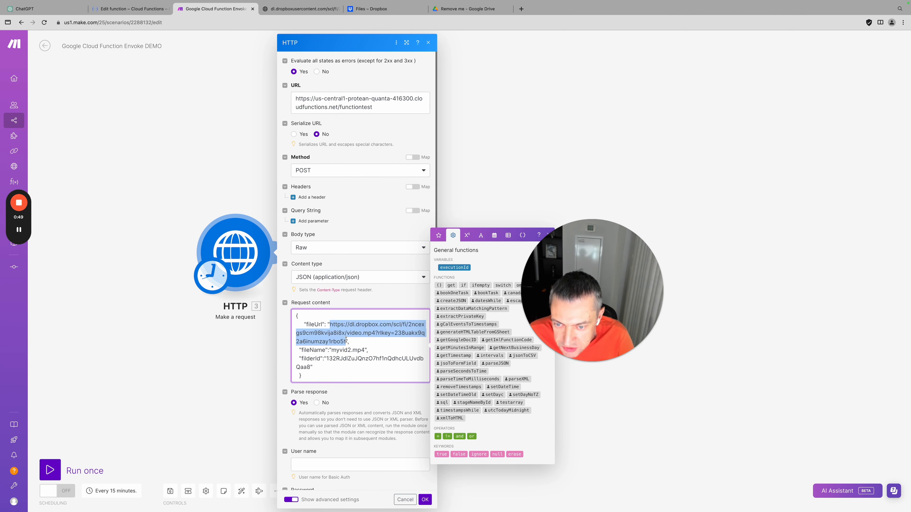
pyautogui.rightClick(362, 330)
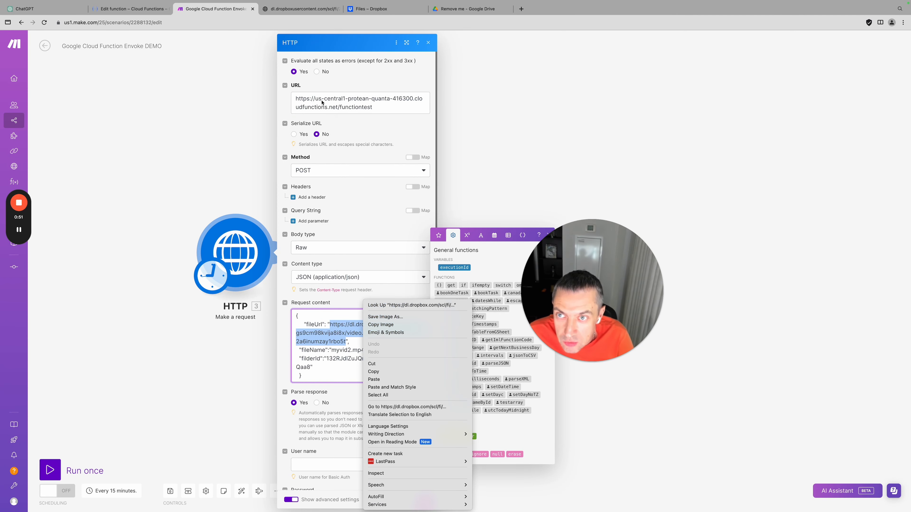
pyautogui.click(286, 9)
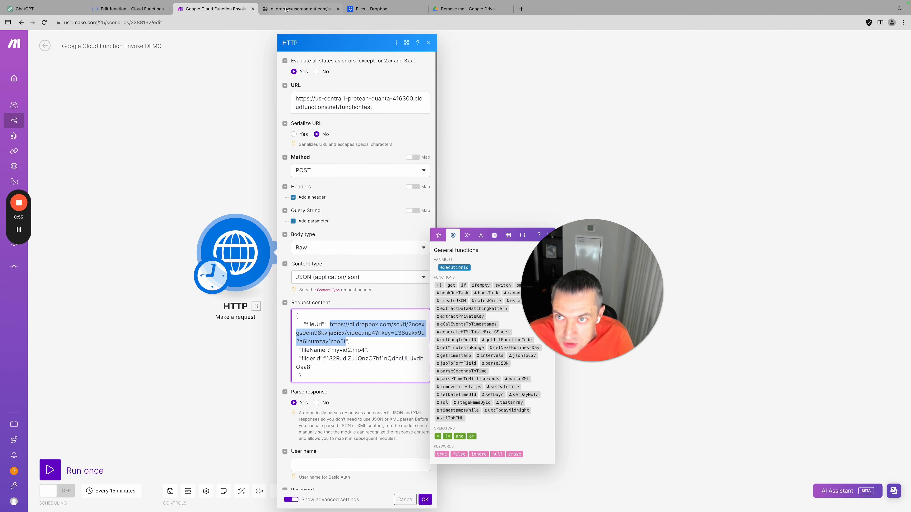
# View the Dropbox video being sent, then check the body's fileName myvid2 and folder ID lines
pyautogui.click(286, 9)
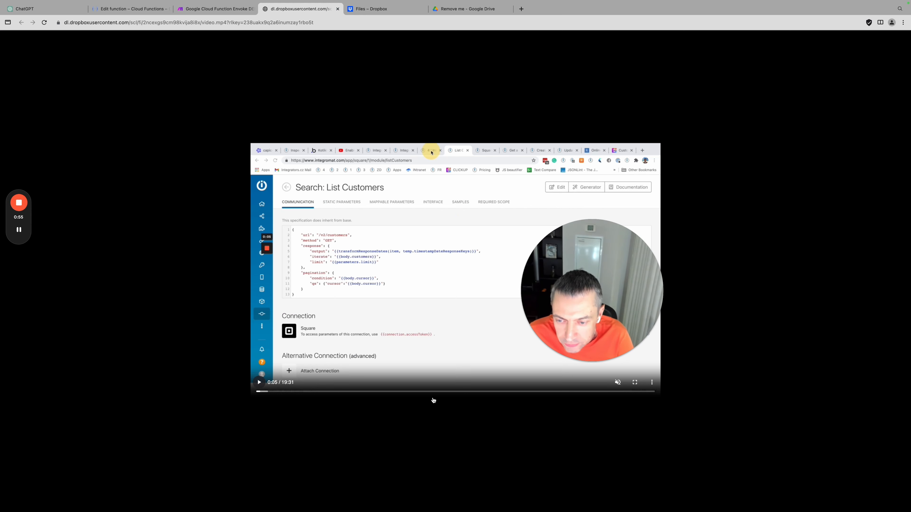
pyautogui.click(215, 9)
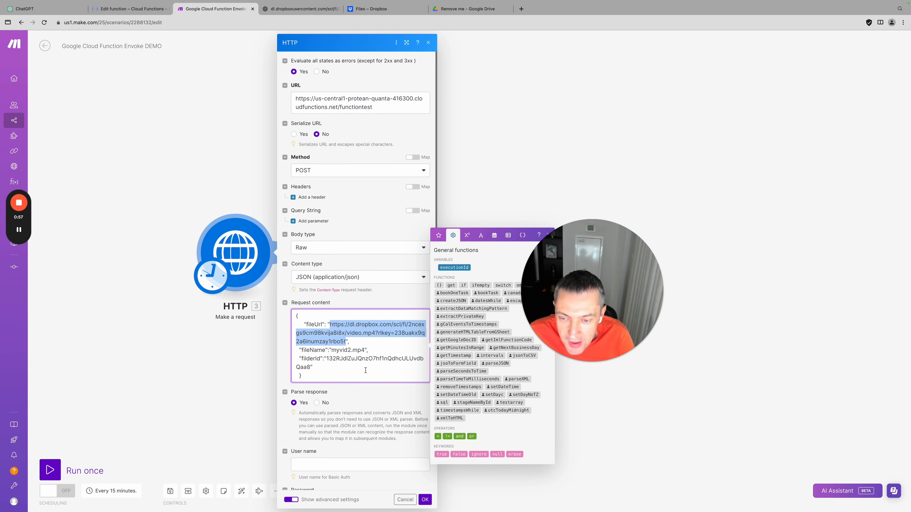
pyautogui.click(333, 358)
pyautogui.moveTo(311, 348); pyautogui.dragTo(382, 380)
pyautogui.click(383, 382)
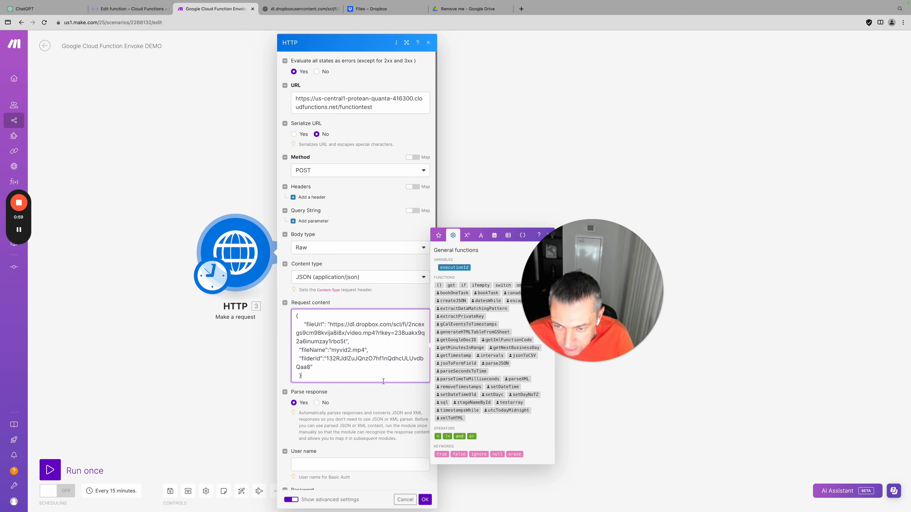
pyautogui.moveTo(292, 351); pyautogui.dragTo(387, 355)
pyautogui.moveTo(292, 361); pyautogui.dragTo(333, 374)
pyautogui.click(333, 370)
pyautogui.tripleClick(338, 358)
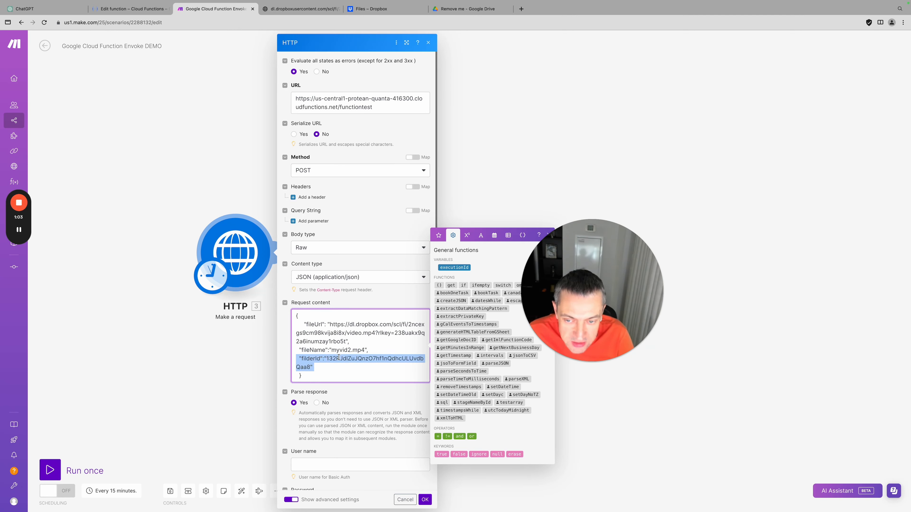
pyautogui.moveTo(331, 350); pyautogui.dragTo(351, 348)
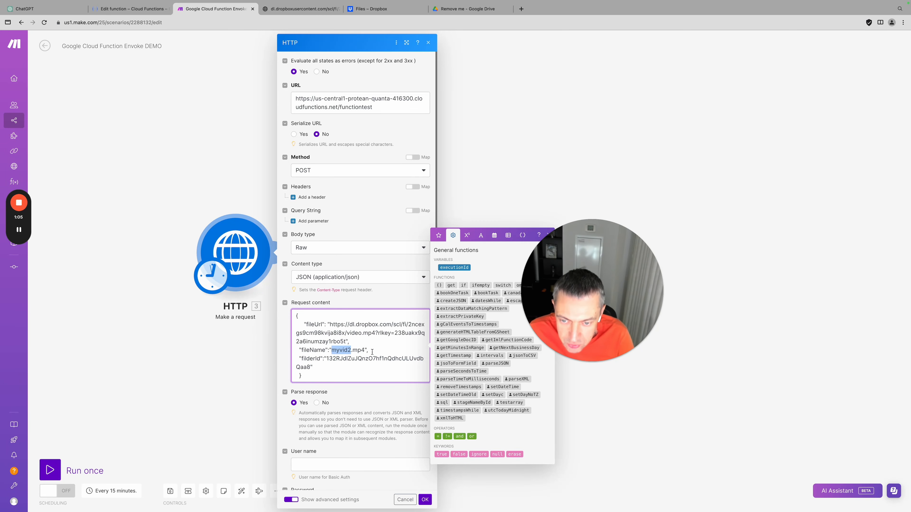
# Delete the three videos from the Remove me Drive folder and close the HTTP module settings
pyautogui.click(449, 13)
pyautogui.moveTo(214, 214); pyautogui.dragTo(126, 114)
pyautogui.click(196, 83)
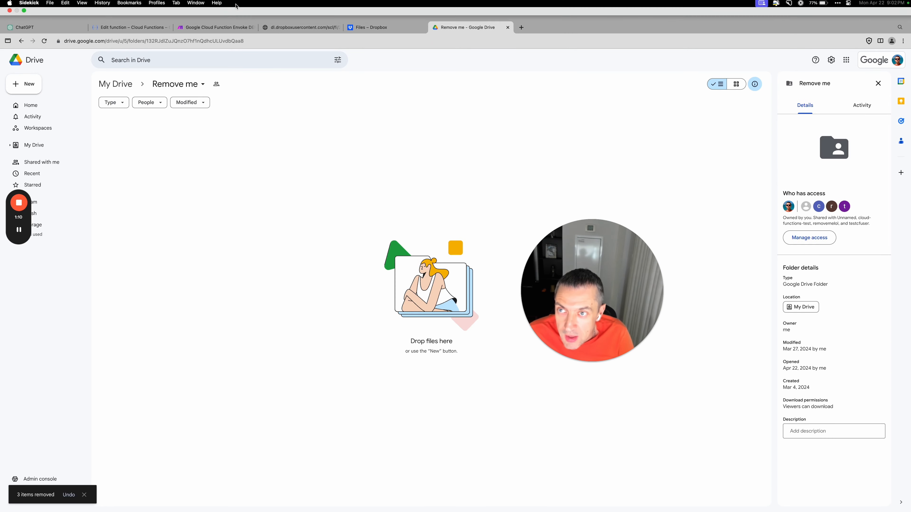
pyautogui.click(215, 9)
pyautogui.click(225, 367)
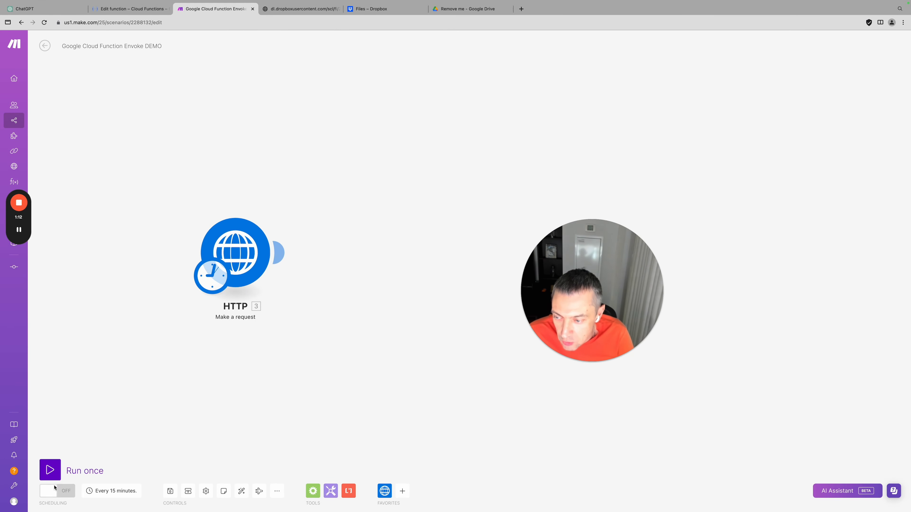
# Run the scenario once, check the output's fileId and name myvid2.mp4, then view the Remove me folder
pyautogui.click(50, 470)
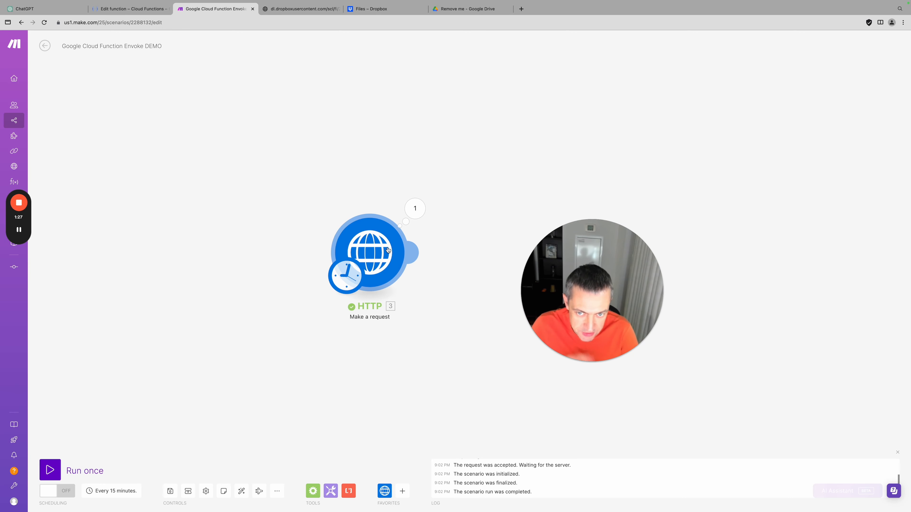
pyautogui.click(415, 211)
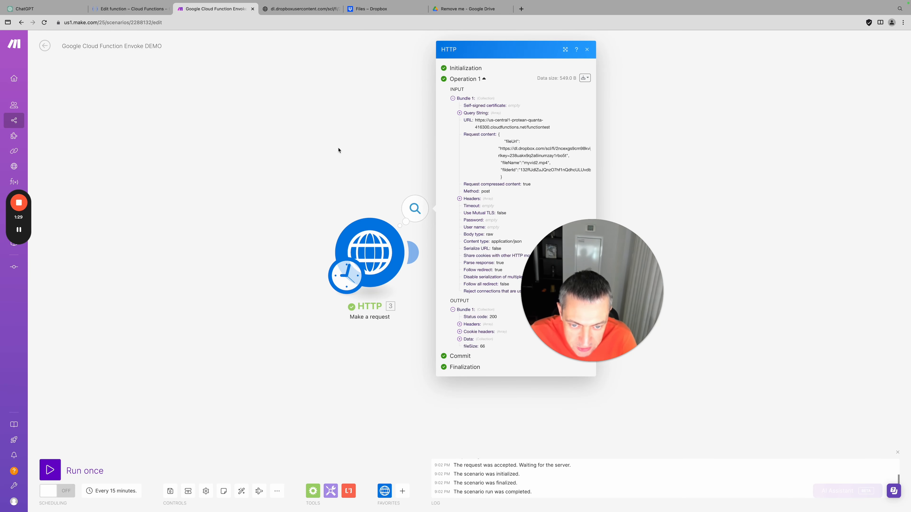
pyautogui.click(306, 346)
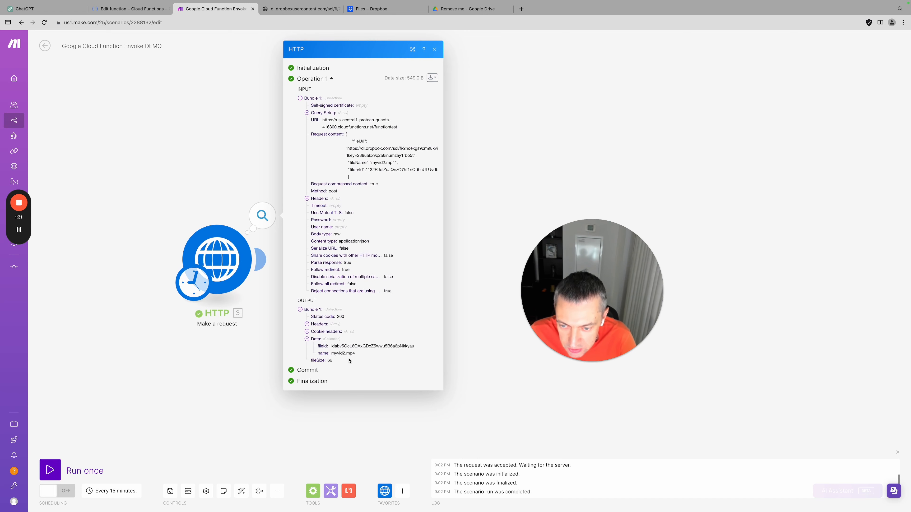
pyautogui.doubleClick(335, 348)
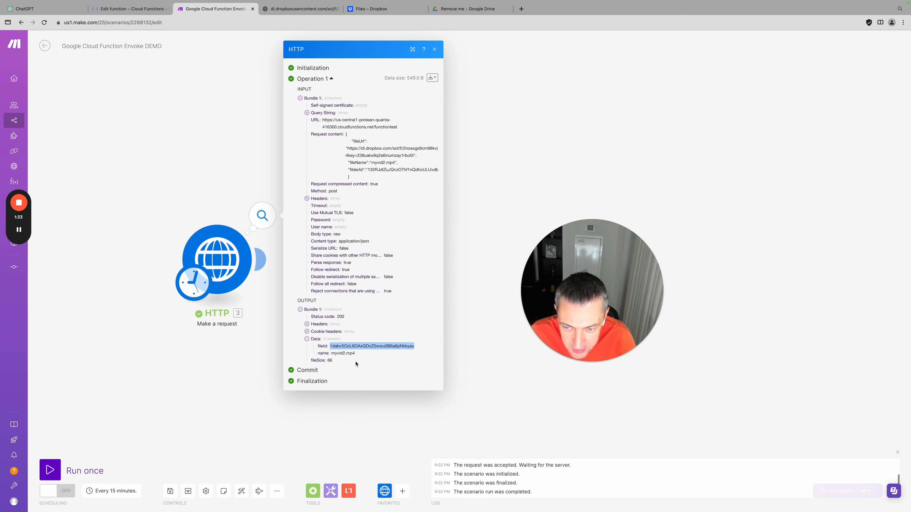
pyautogui.tripleClick(334, 353)
pyautogui.click(453, 9)
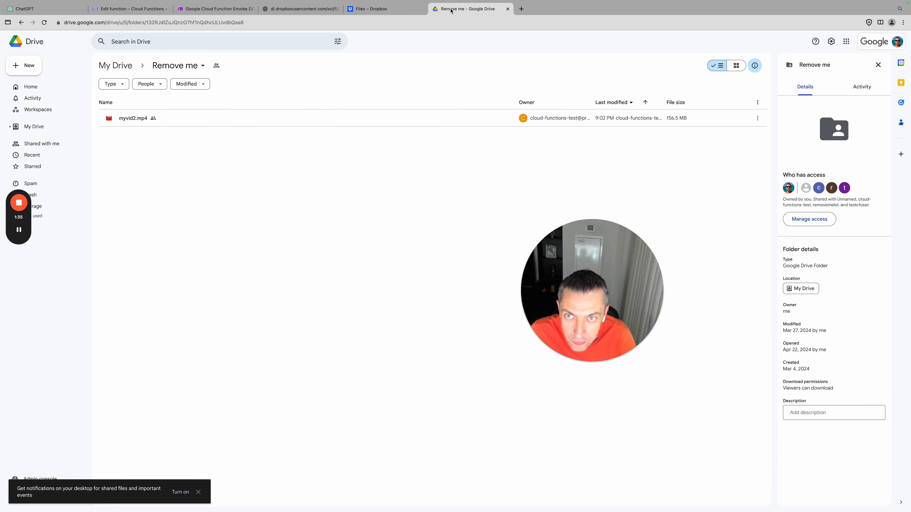
# Preview the uploaded myvid2.mp4 in Drive, then go to the Cloud Function's index.js editor
pyautogui.click(129, 122)
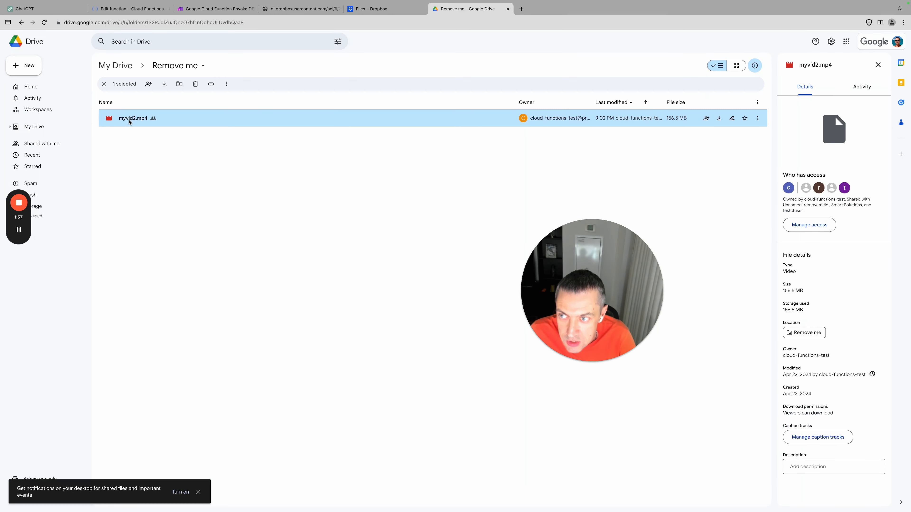
pyautogui.doubleClick(129, 119)
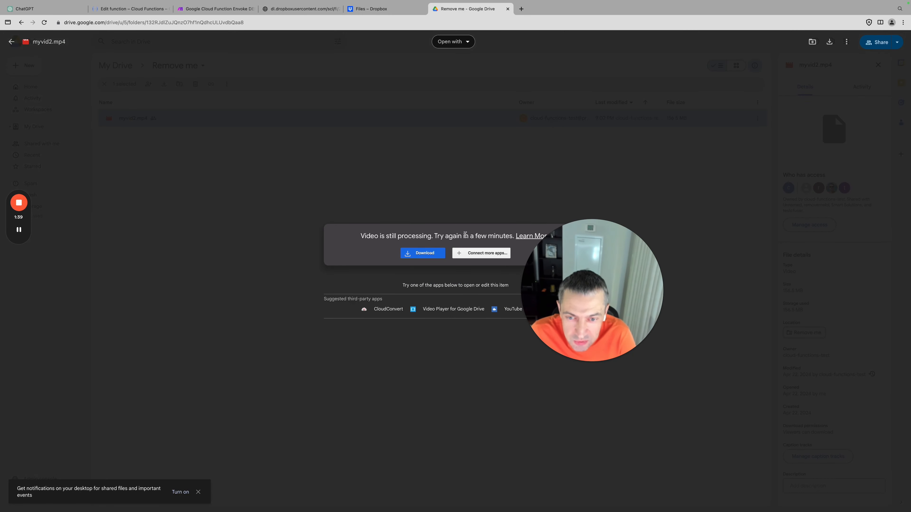
pyautogui.click(381, 182)
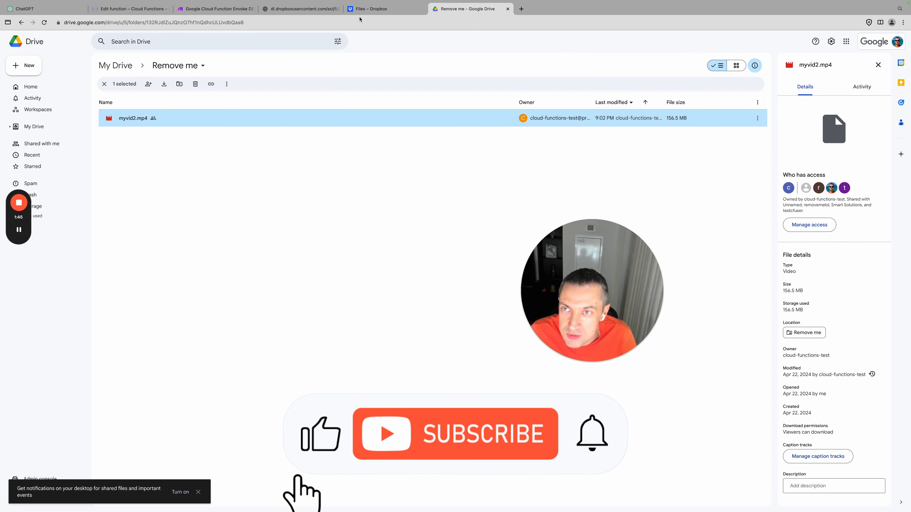
pyautogui.click(227, 14)
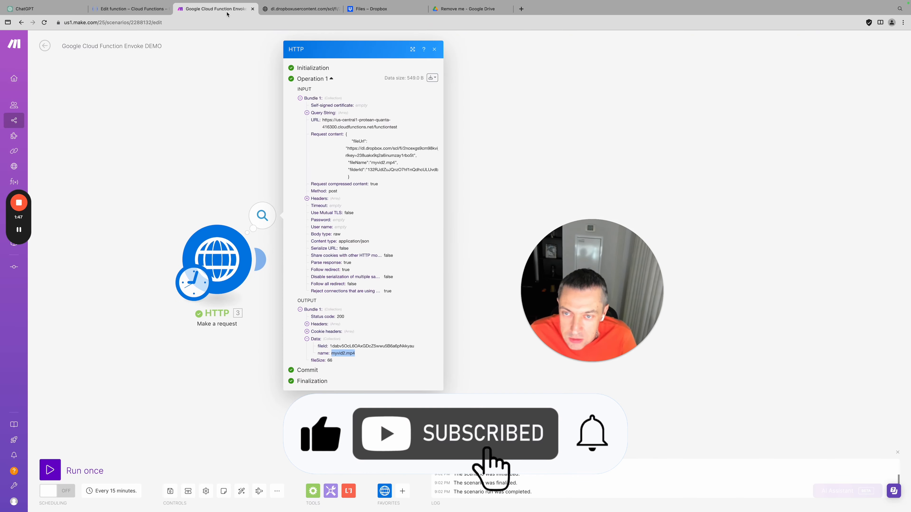
pyautogui.click(132, 13)
# Open the Cloud Console home in a new tab and point out the Google Cloud Functions project in its address
pyautogui.click(201, 148)
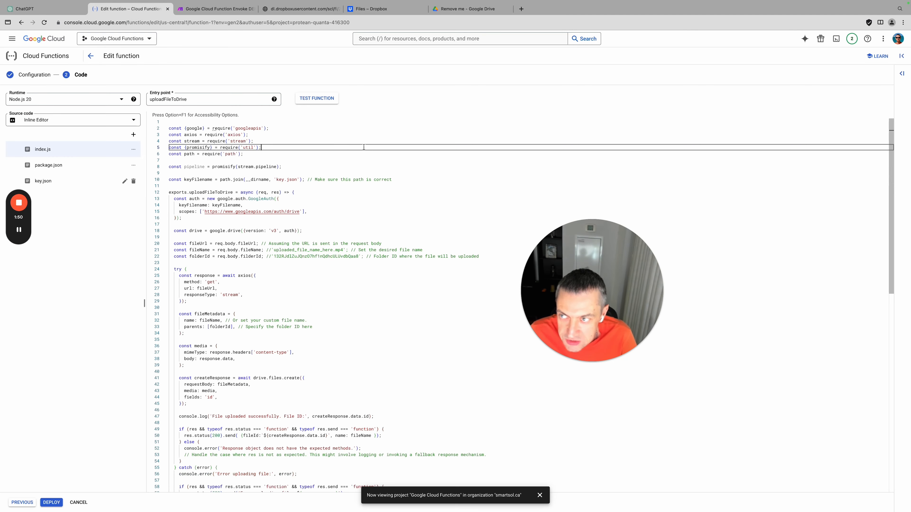
pyautogui.rightClick(41, 43)
pyautogui.click(70, 44)
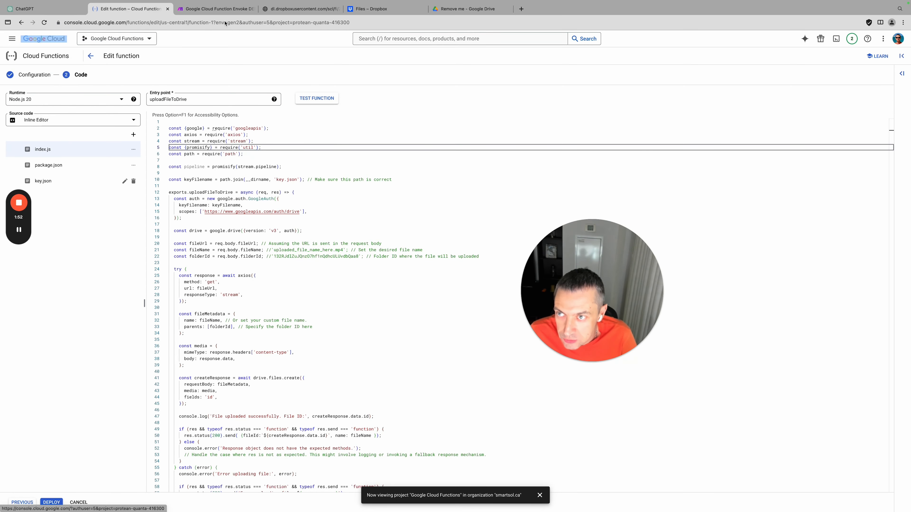
pyautogui.click(206, 9)
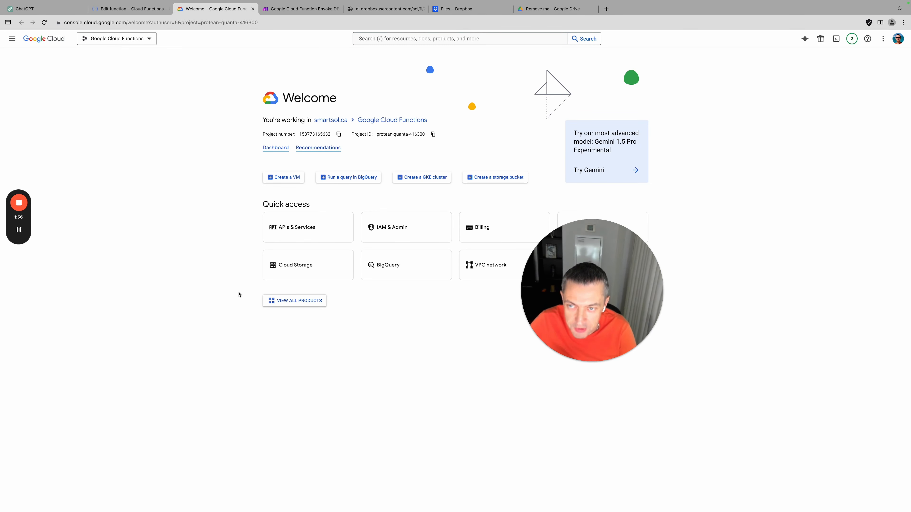
pyautogui.click(98, 23)
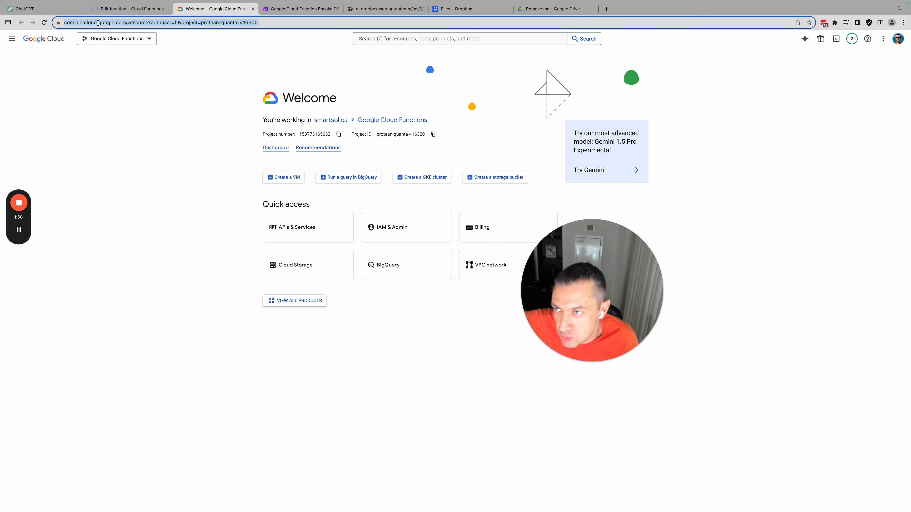
pyautogui.click(111, 23)
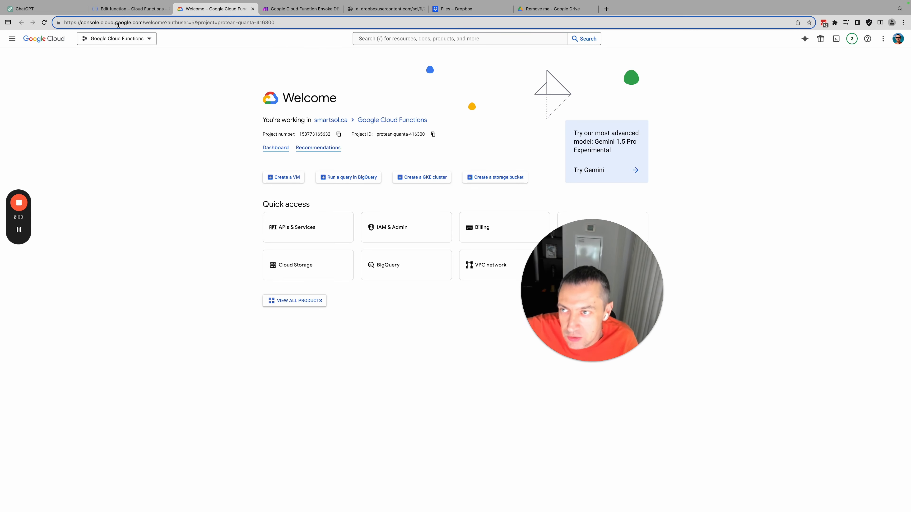
pyautogui.moveTo(142, 24); pyautogui.dragTo(330, 37)
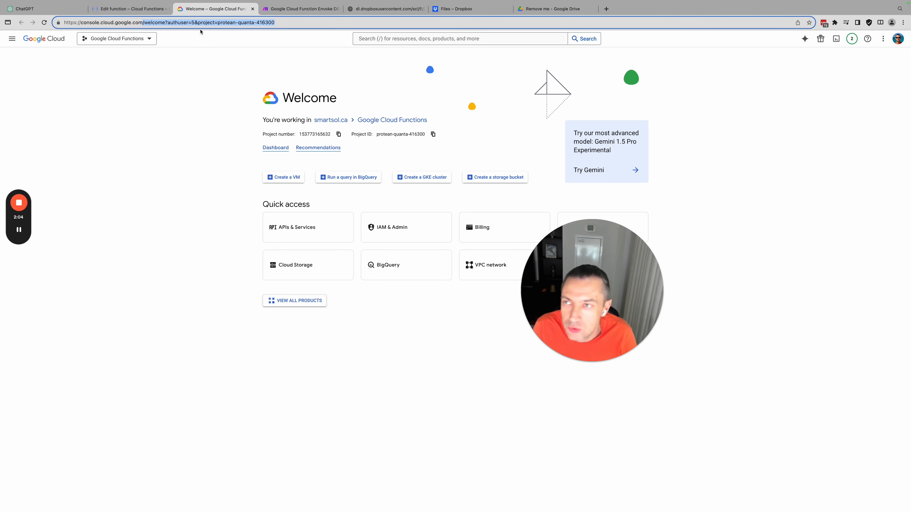
pyautogui.click(176, 152)
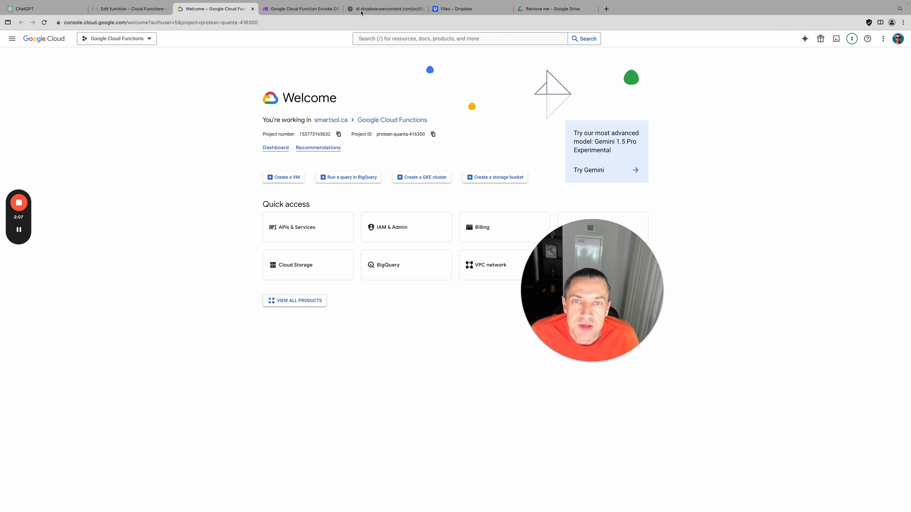
# Create a new project named 'Cloud function demo' from the project selector
pyautogui.click(116, 39)
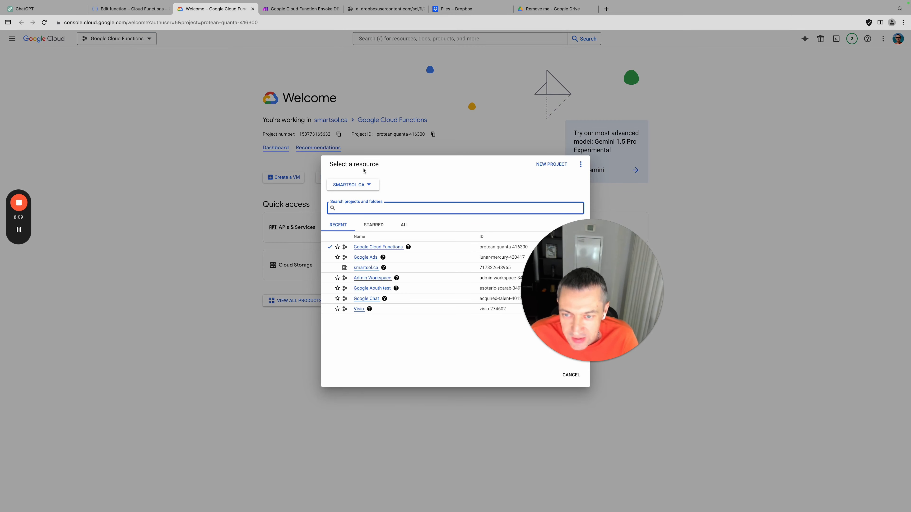
pyautogui.click(177, 199)
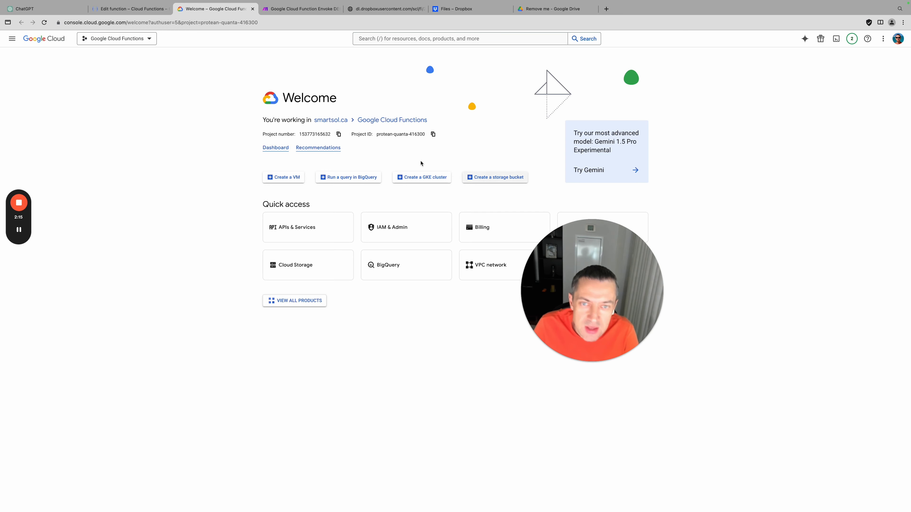
pyautogui.click(144, 40)
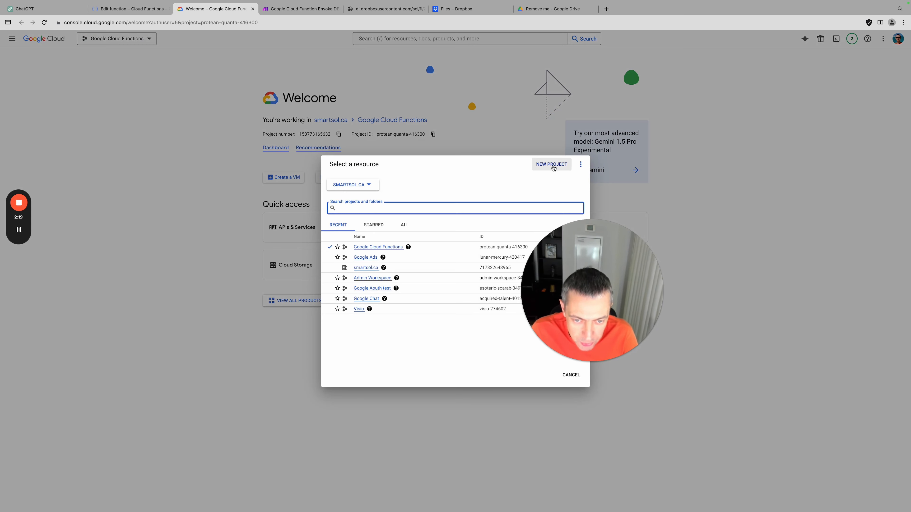
pyautogui.click(551, 164)
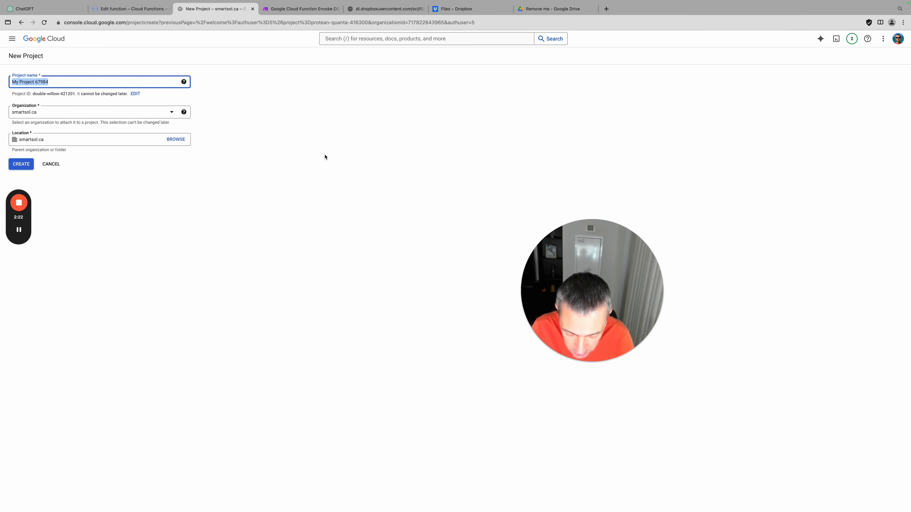
pyautogui.write('Cloud')
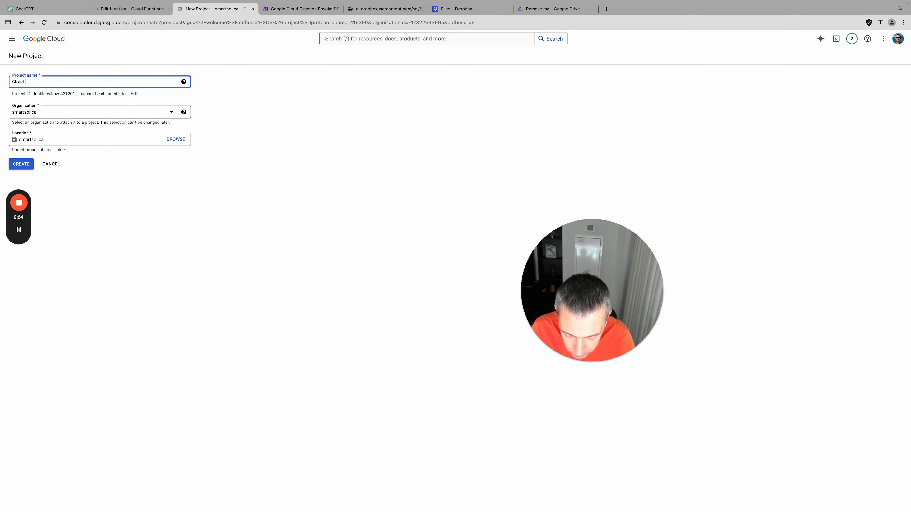
pyautogui.write(' function demo')
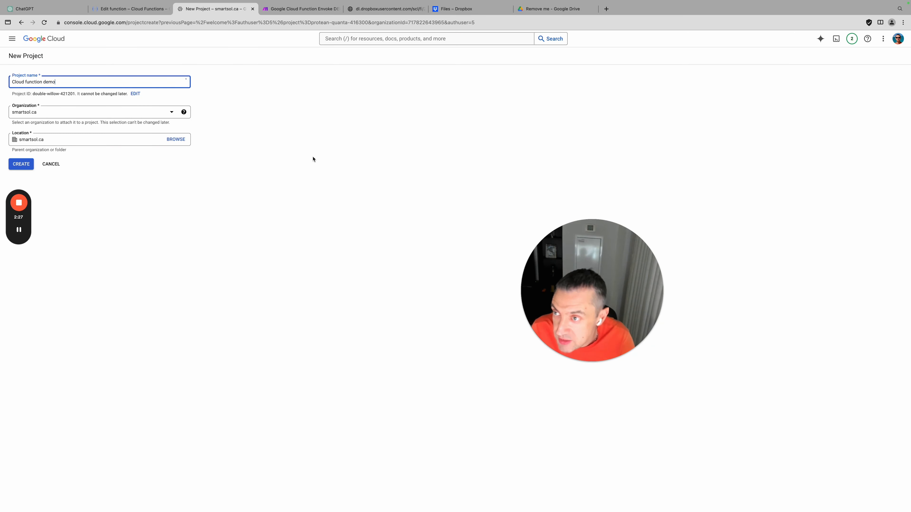
pyautogui.click(278, 224)
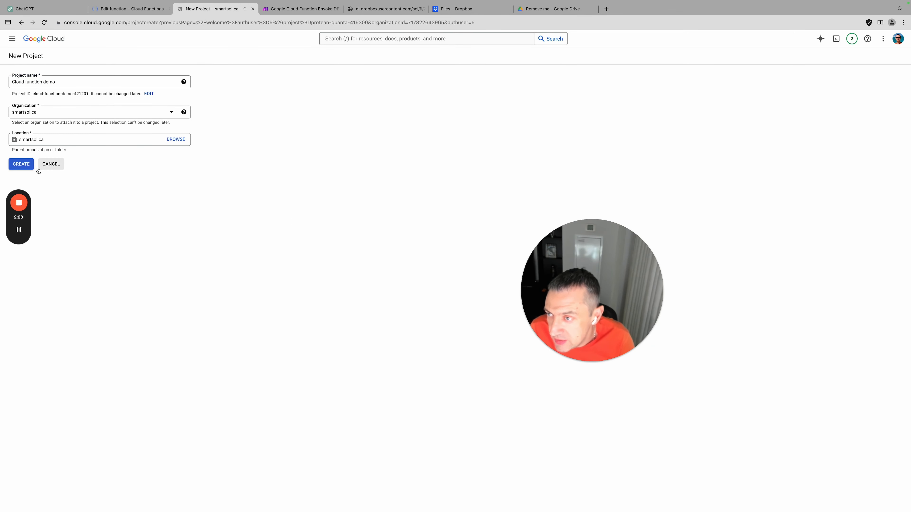
pyautogui.click(19, 166)
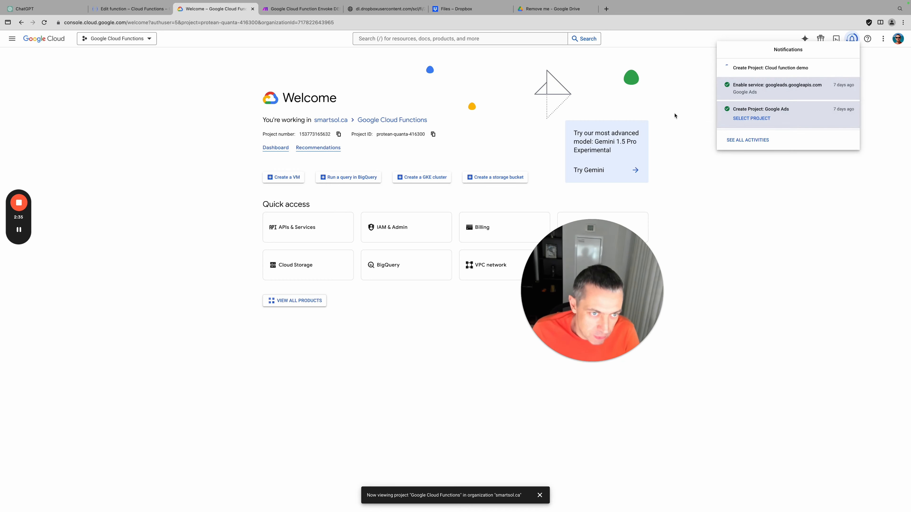
# Search Google for 'google clud function price' in a new tab
pyautogui.click(606, 9)
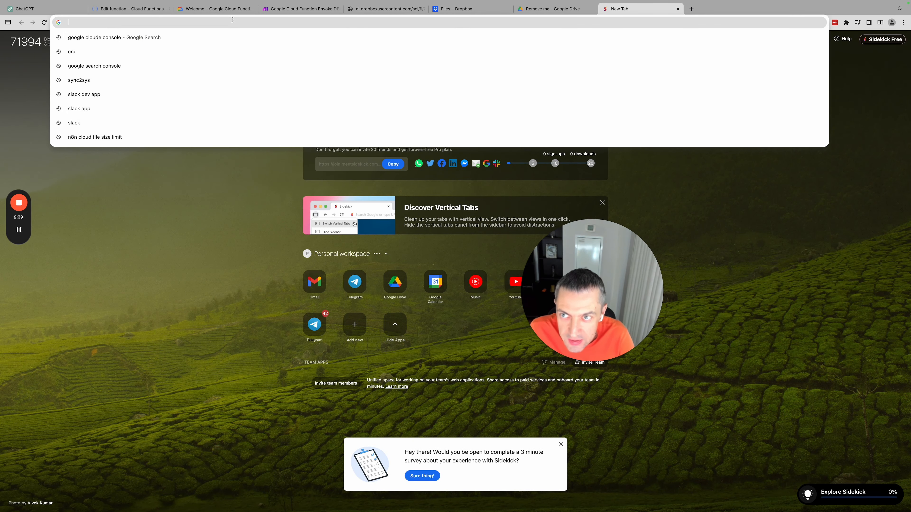
pyautogui.click(215, 9)
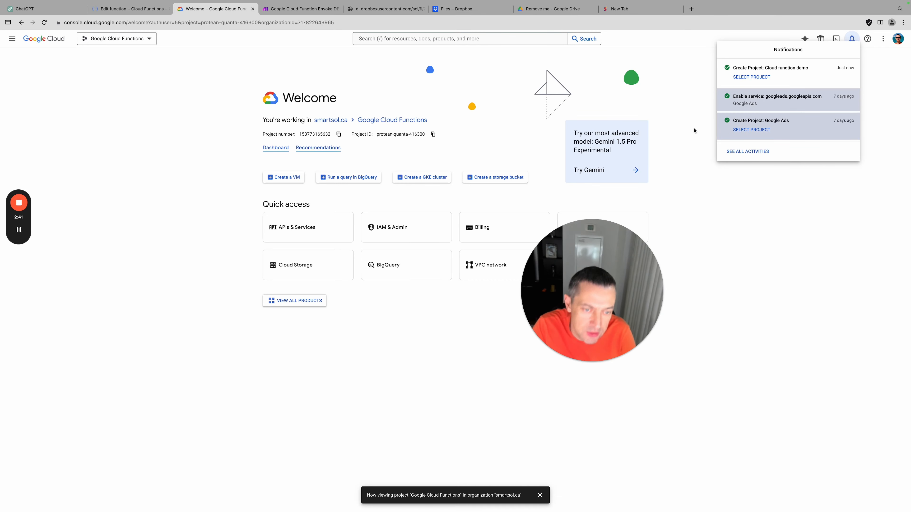
pyautogui.click(628, 9)
pyautogui.click(393, 22)
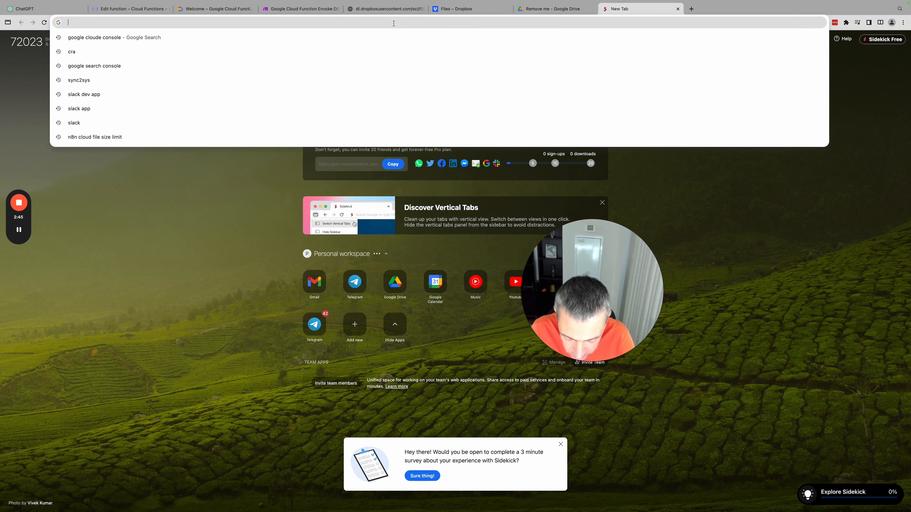
pyautogui.write('go')
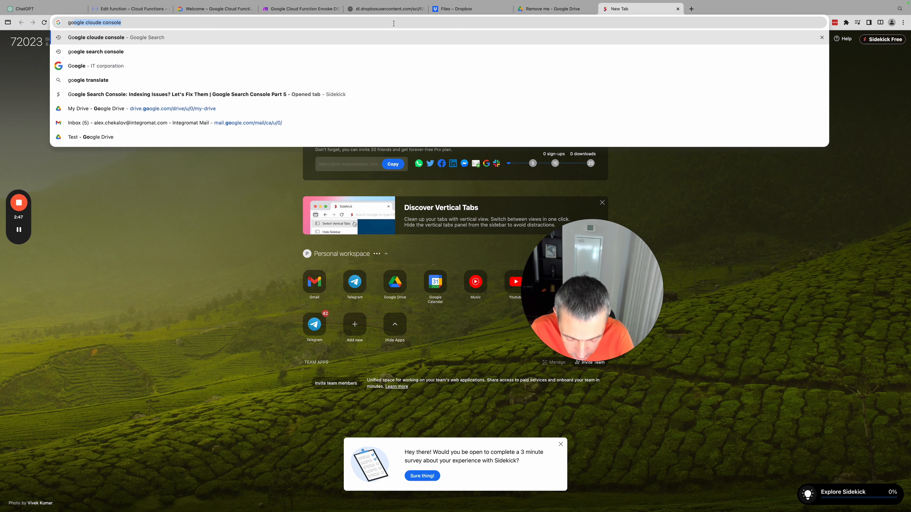
pyautogui.write('ogle ')
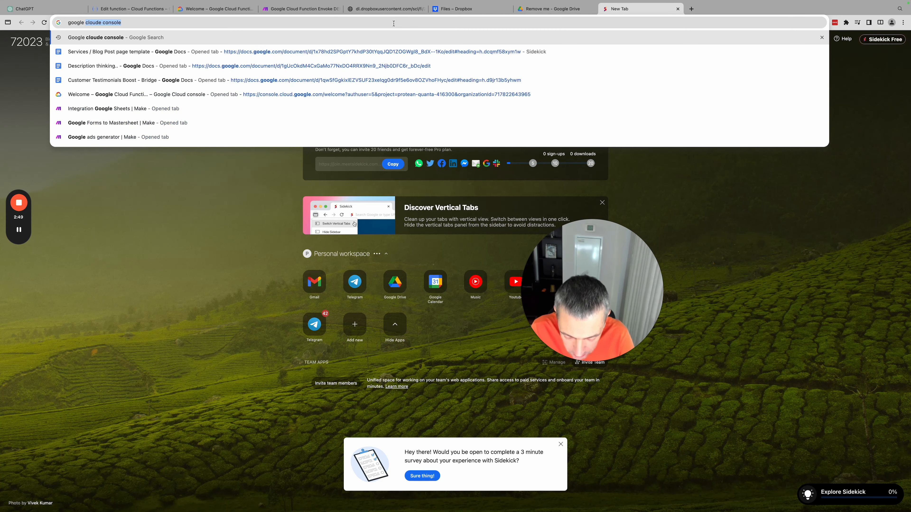
pyautogui.write('clud function')
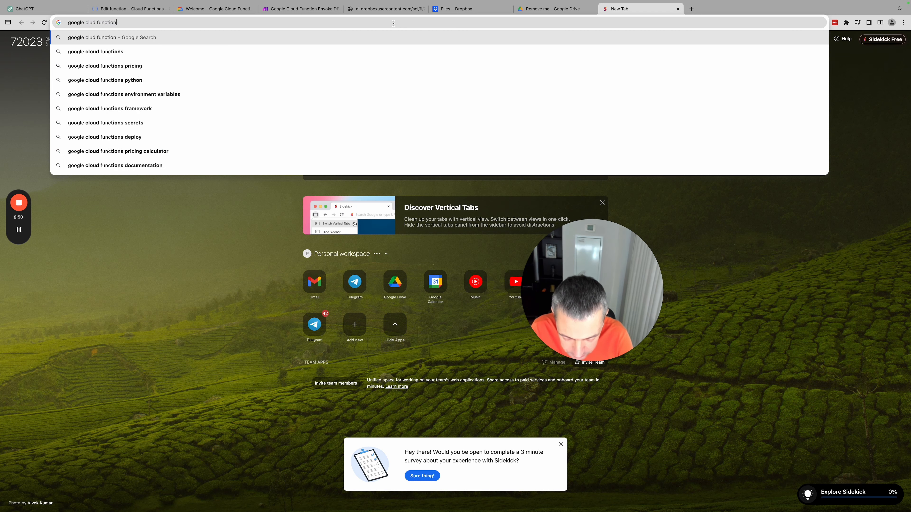
pyautogui.write(' price')
pyautogui.press('Return')
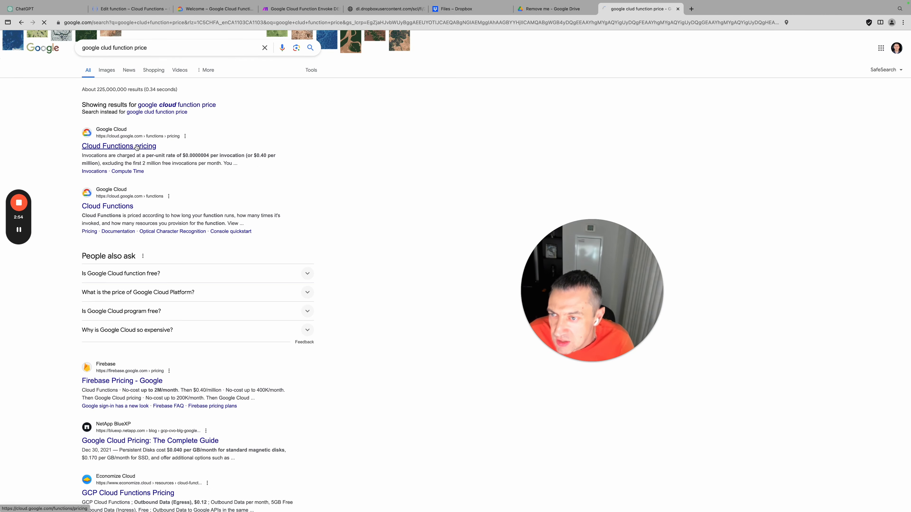
# Open the Cloud Functions pricing page and note invocations: first 2 million free, then $0.40 per million
pyautogui.click(137, 146)
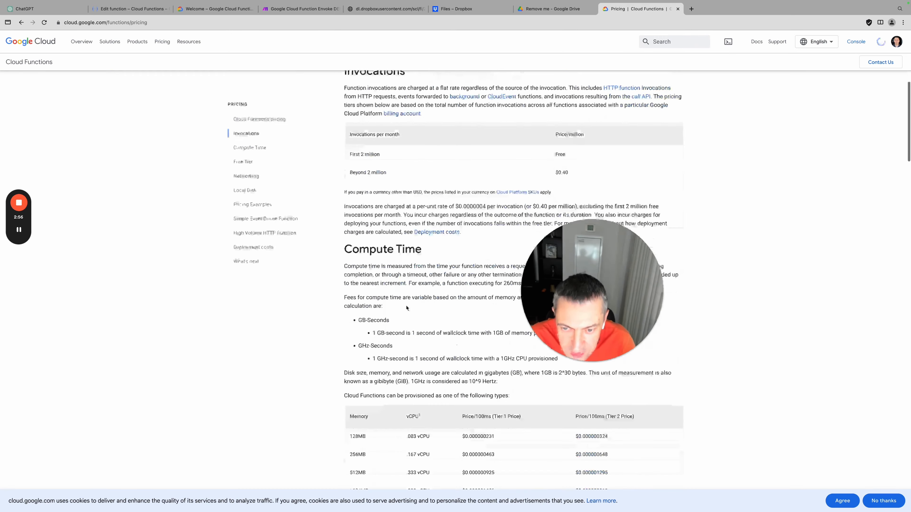
pyautogui.moveTo(348, 189)
pyautogui.mouseDown()
pyautogui.moveTo(612, 203)
pyautogui.moveTo(364, 189)
pyautogui.mouseUp()
pyautogui.click(401, 186)
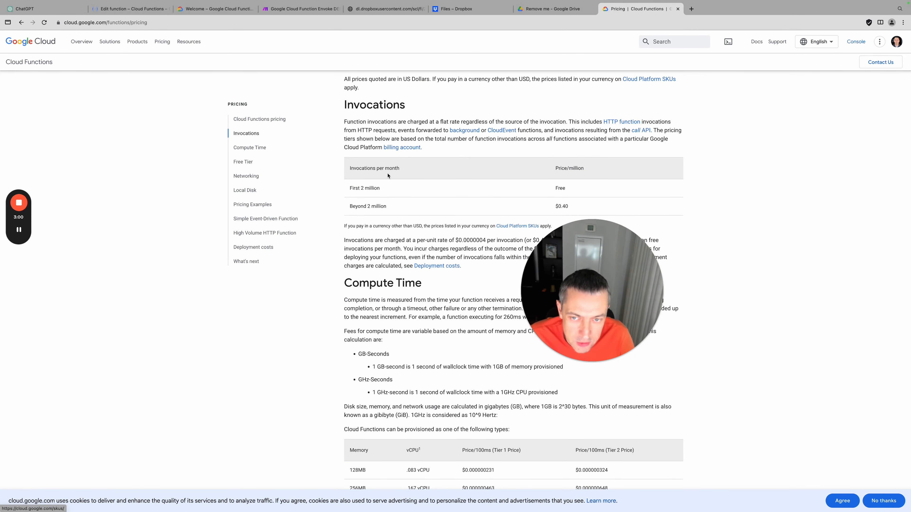
pyautogui.tripleClick(369, 188)
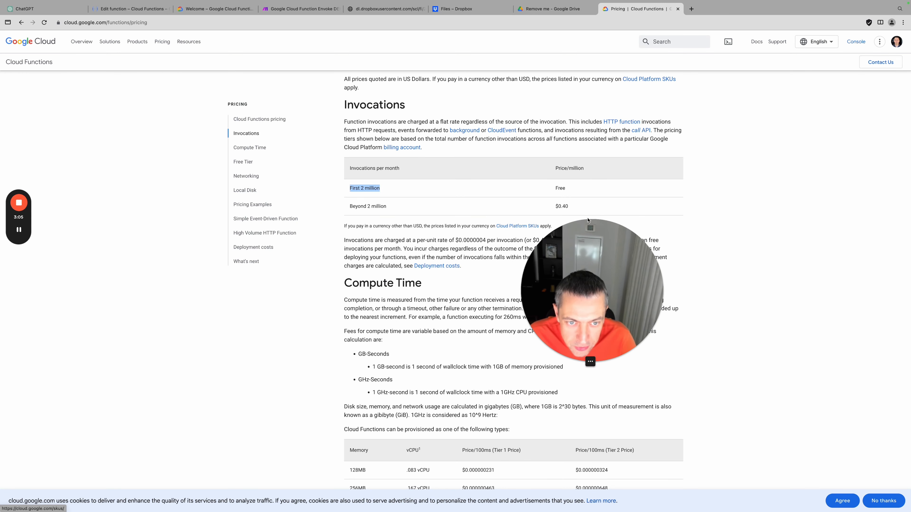
pyautogui.doubleClick(559, 189)
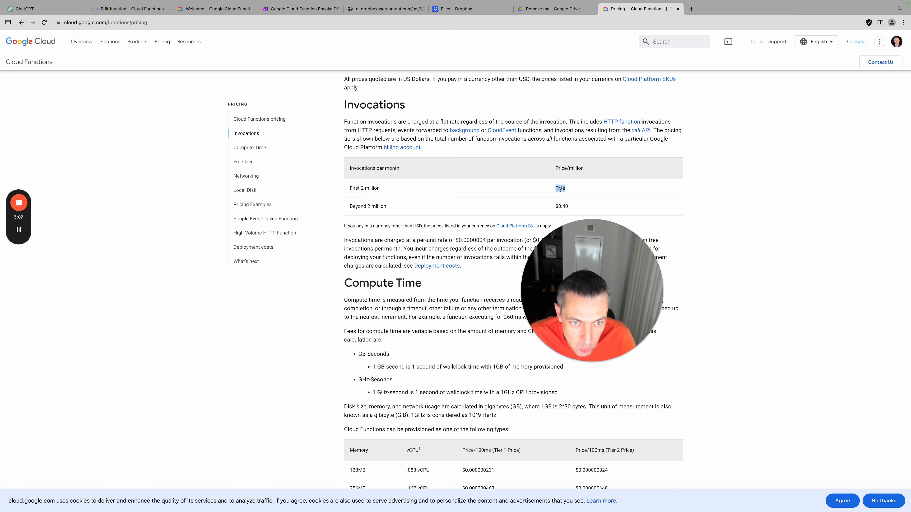
pyautogui.tripleClick(375, 211)
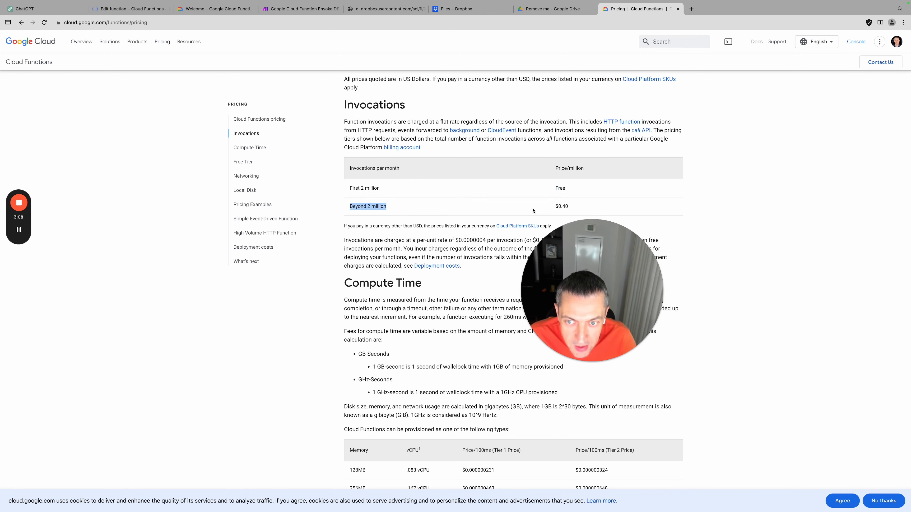
pyautogui.doubleClick(566, 207)
pyautogui.scroll(-1, 377, 215)
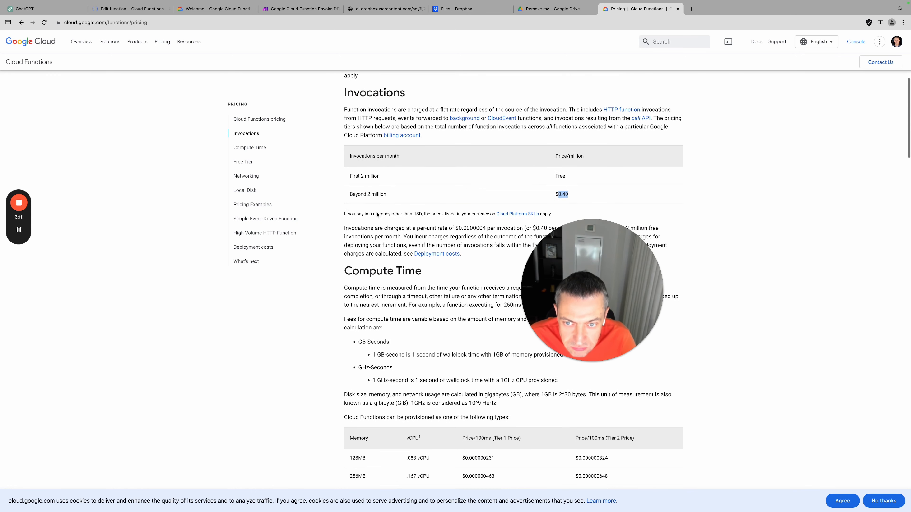
pyautogui.moveTo(555, 154); pyautogui.dragTo(624, 157)
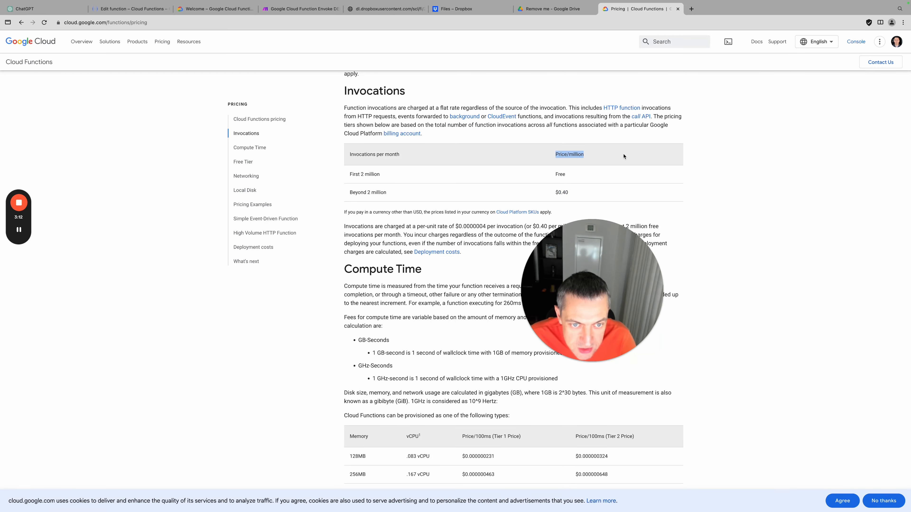
pyautogui.doubleClick(567, 191)
pyautogui.doubleClick(565, 192)
# Scroll through the Compute Time tables, highlighting the 2048MB, 1 vCPU pricing row
pyautogui.scroll(-4, 564, 191)
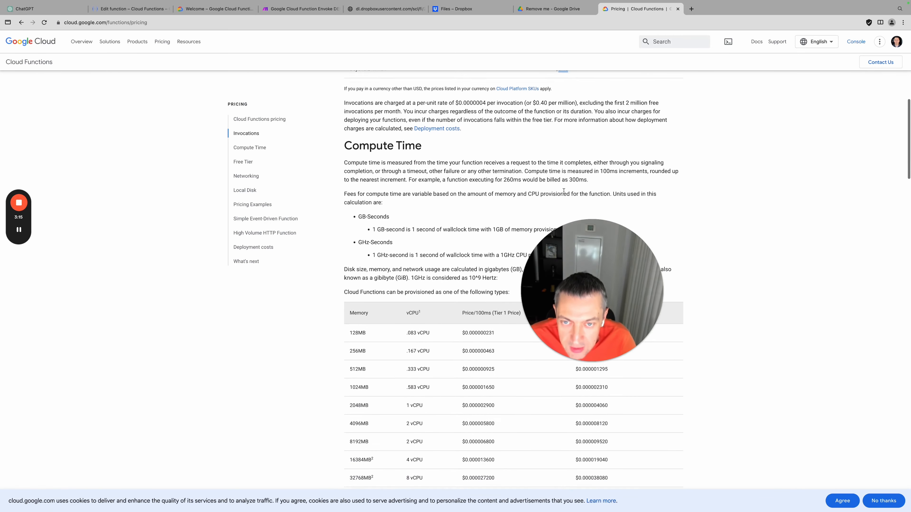
pyautogui.scroll(-4, 563, 191)
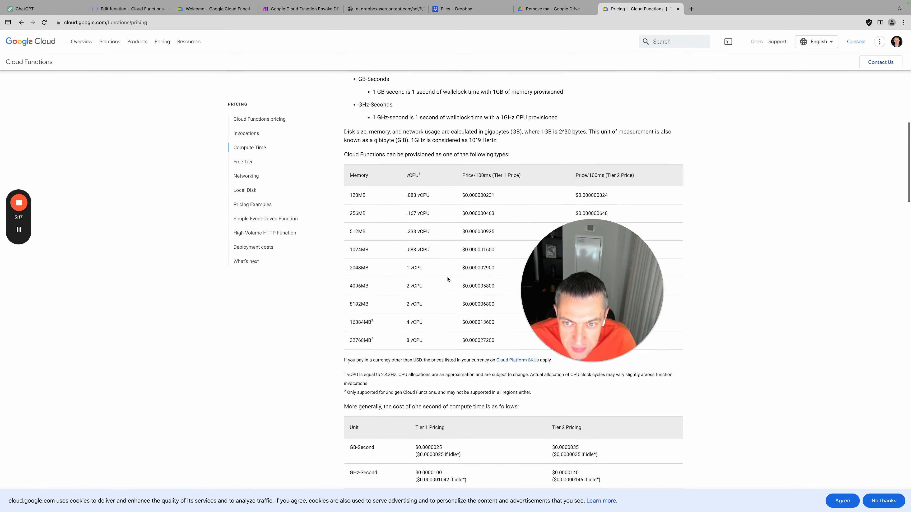
pyautogui.scroll(2, 511, 211)
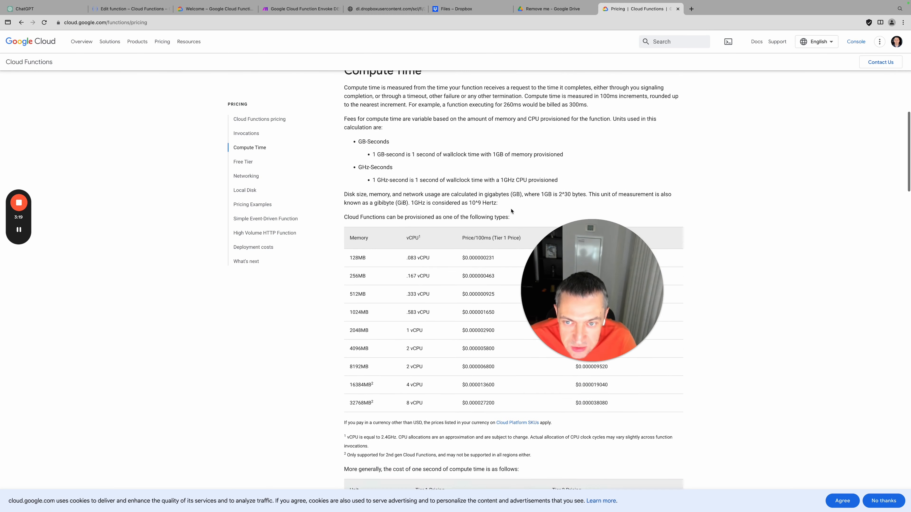
pyautogui.scroll(-2, 511, 212)
pyautogui.scroll(2, 511, 212)
pyautogui.scroll(-4, 510, 211)
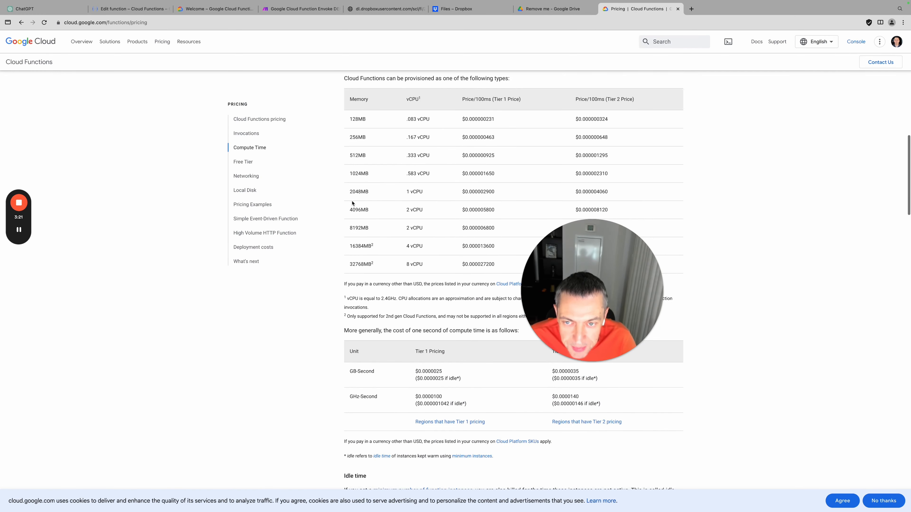
pyautogui.moveTo(348, 192); pyautogui.dragTo(629, 192)
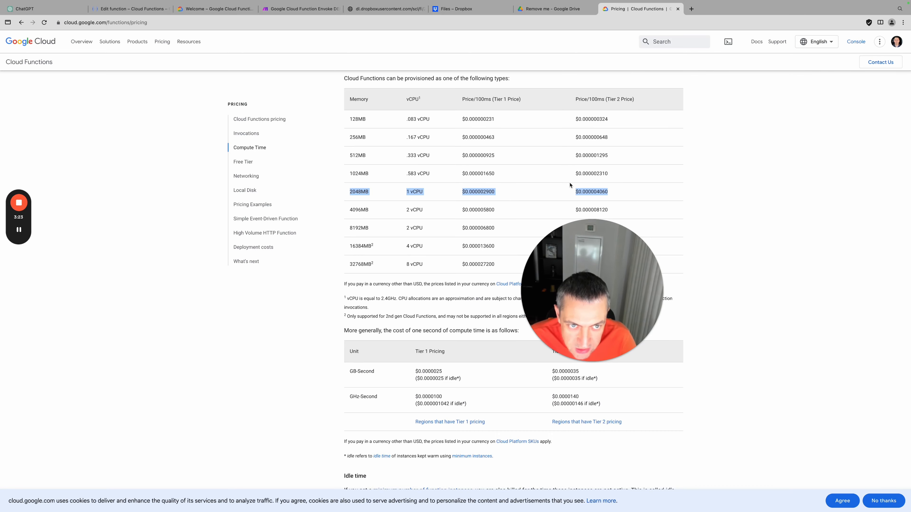
pyautogui.scroll(-5, 570, 186)
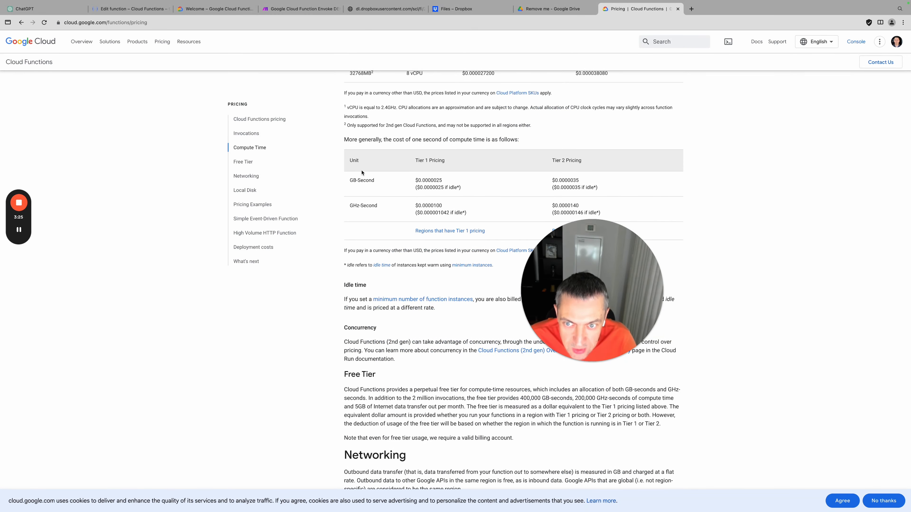
pyautogui.scroll(-8, 416, 250)
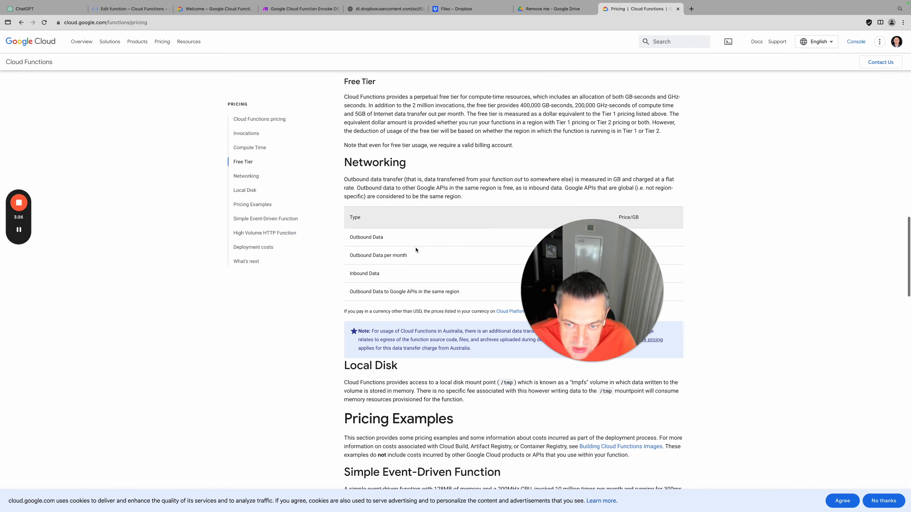
pyautogui.scroll(-2, 416, 250)
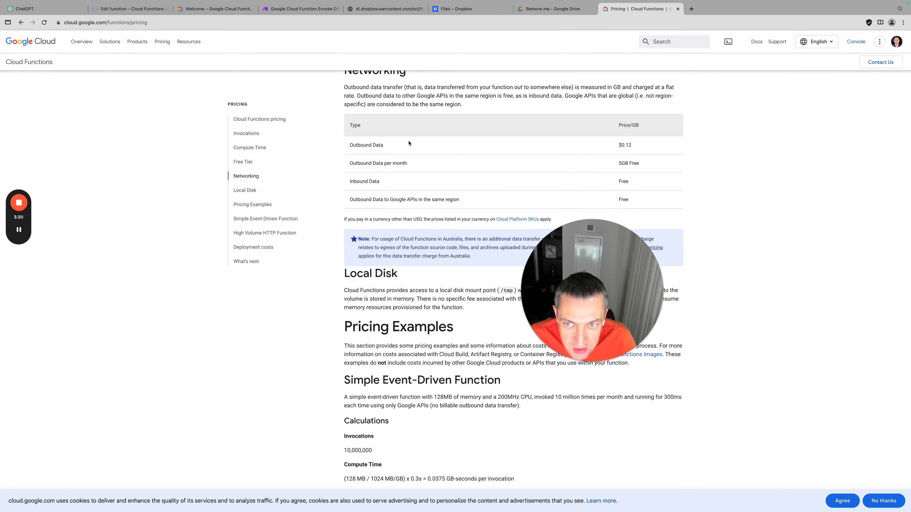
pyautogui.moveTo(615, 148); pyautogui.dragTo(631, 203)
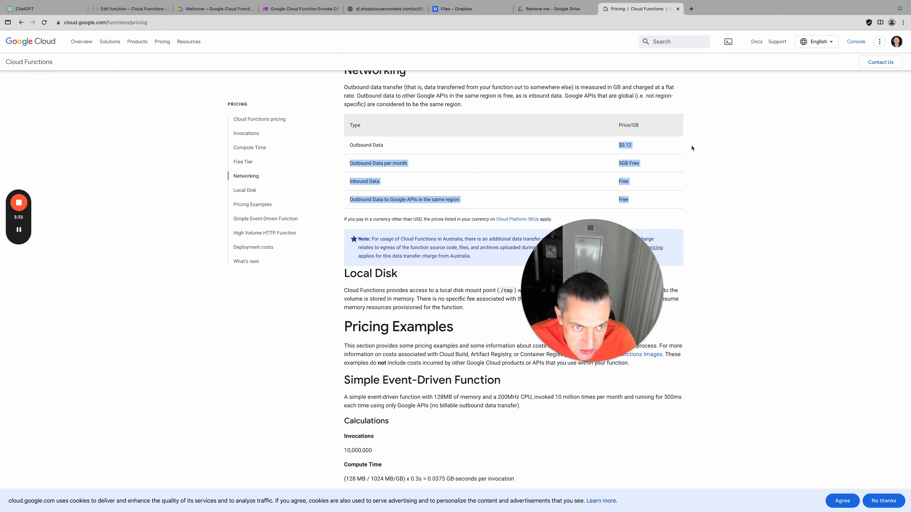
pyautogui.doubleClick(626, 146)
pyautogui.scroll(2, 625, 145)
pyautogui.scroll(-1, 626, 145)
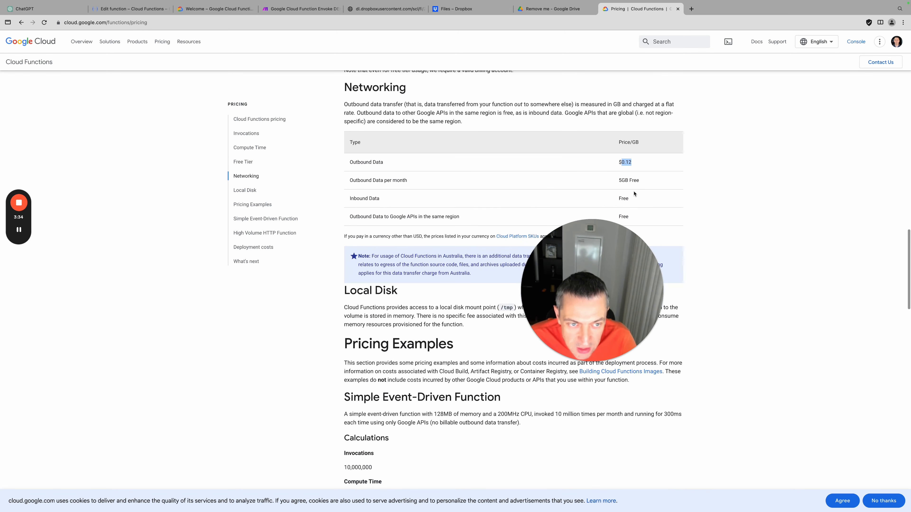
pyautogui.tripleClick(626, 180)
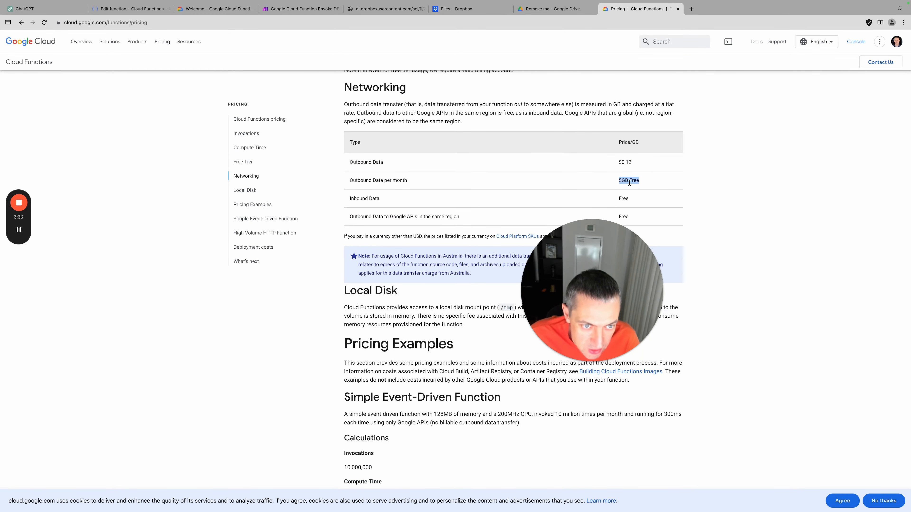
pyautogui.click(629, 183)
pyautogui.scroll(-1, 628, 184)
pyautogui.moveTo(620, 176); pyautogui.dragTo(645, 180)
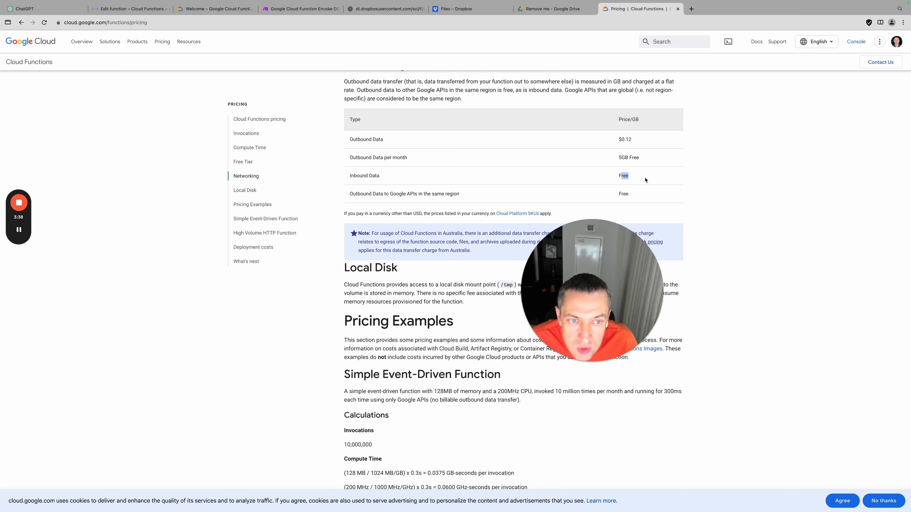
pyautogui.doubleClick(632, 177)
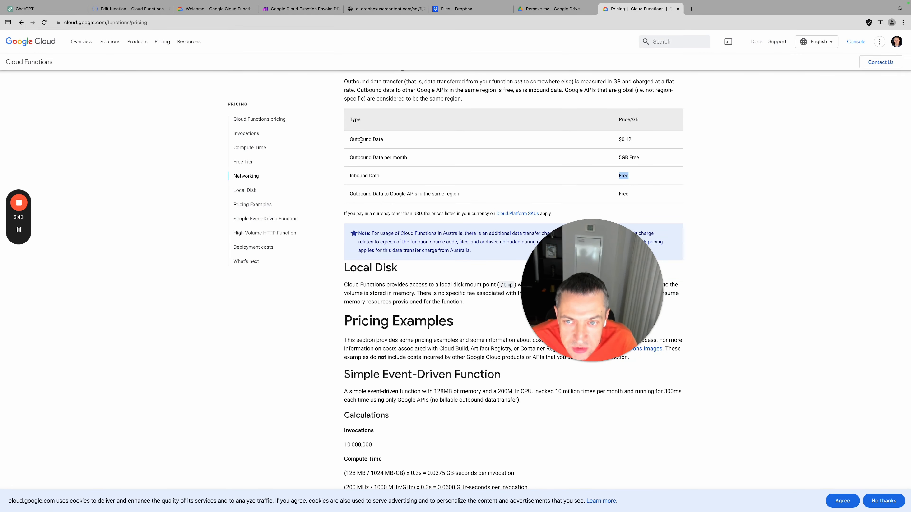
pyautogui.moveTo(361, 140); pyautogui.dragTo(630, 141)
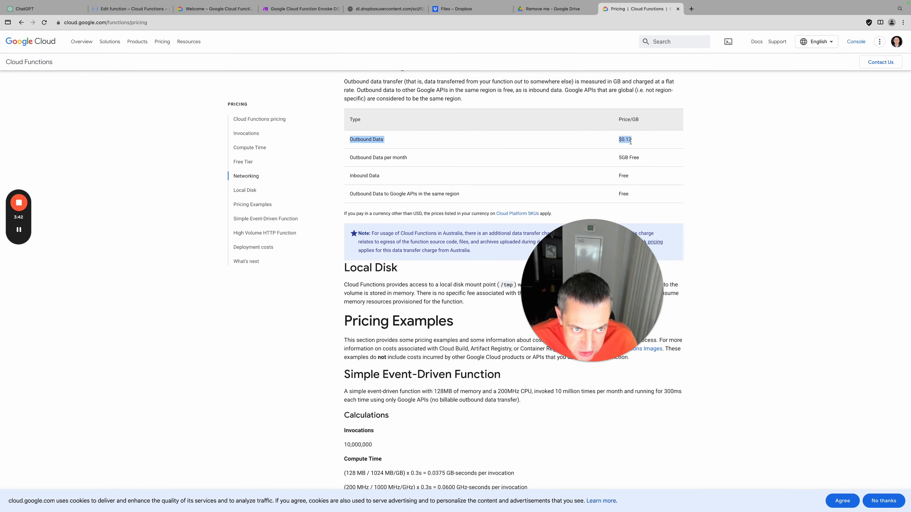
pyautogui.doubleClick(628, 140)
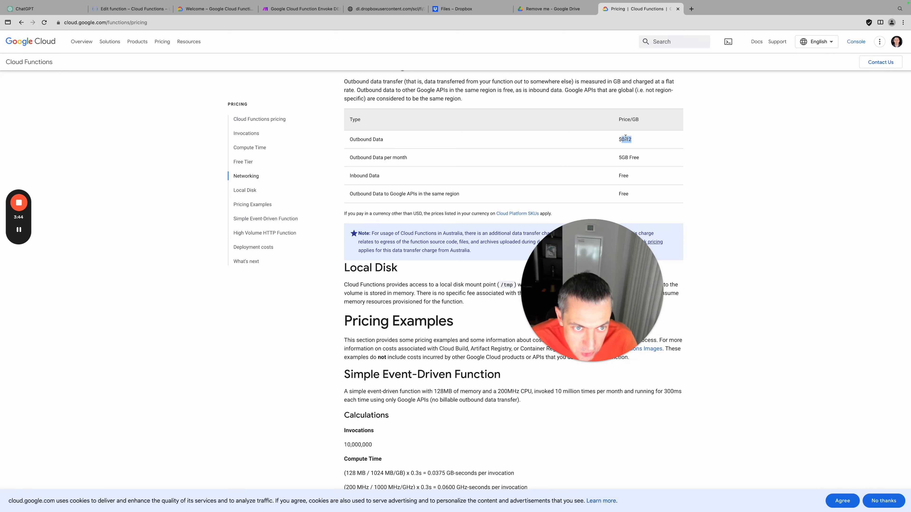
pyautogui.doubleClick(379, 157)
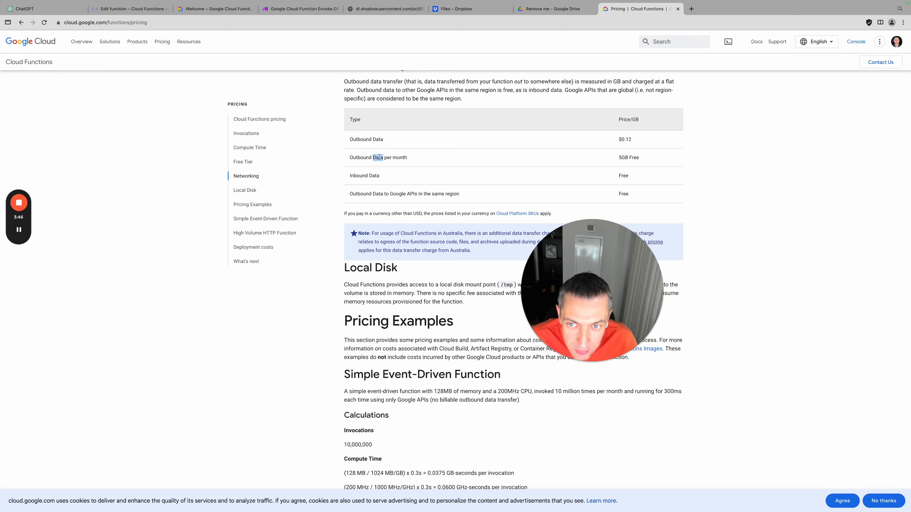
pyautogui.tripleClick(387, 163)
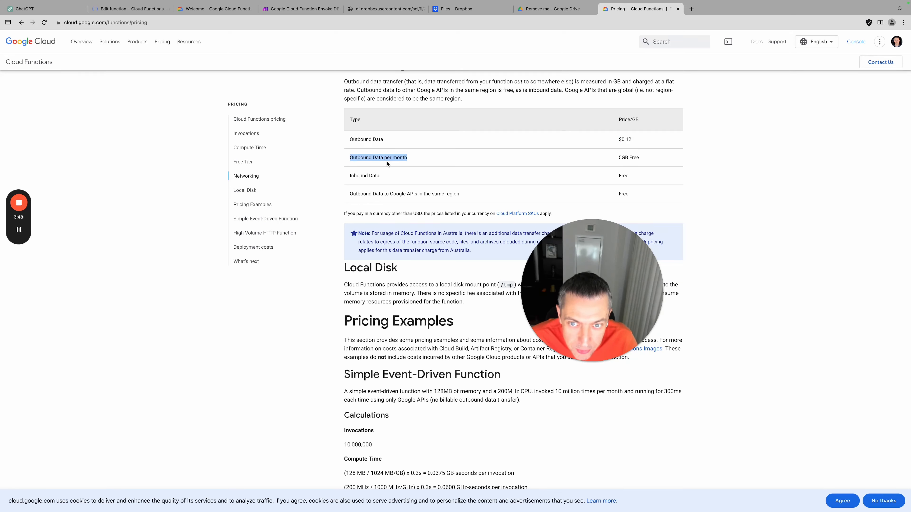
pyautogui.moveTo(628, 165); pyautogui.dragTo(736, 164)
pyautogui.tripleClick(624, 158)
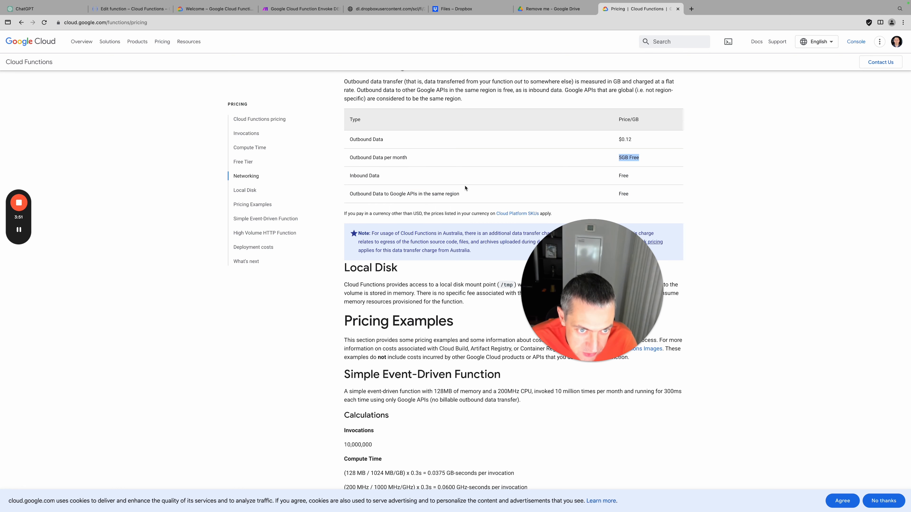
pyautogui.moveTo(345, 180); pyautogui.dragTo(522, 184)
pyautogui.moveTo(619, 175); pyautogui.dragTo(685, 178)
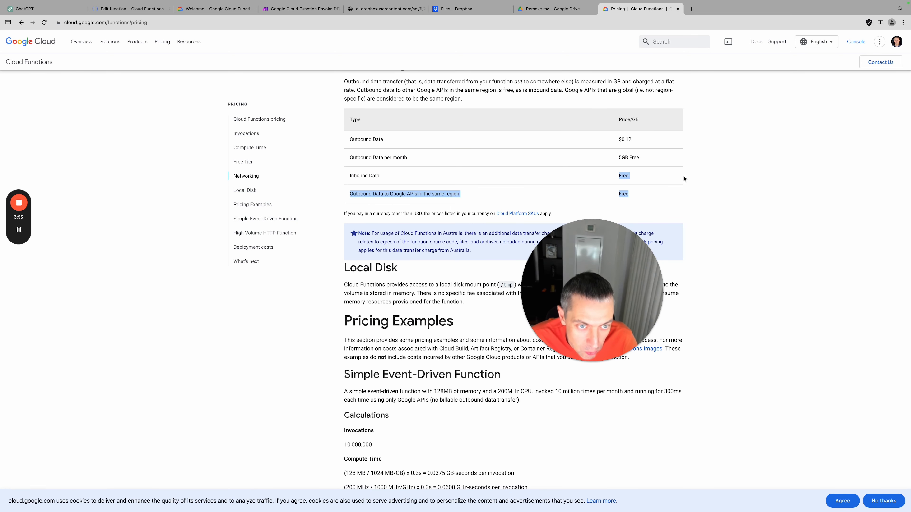
pyautogui.click(388, 193)
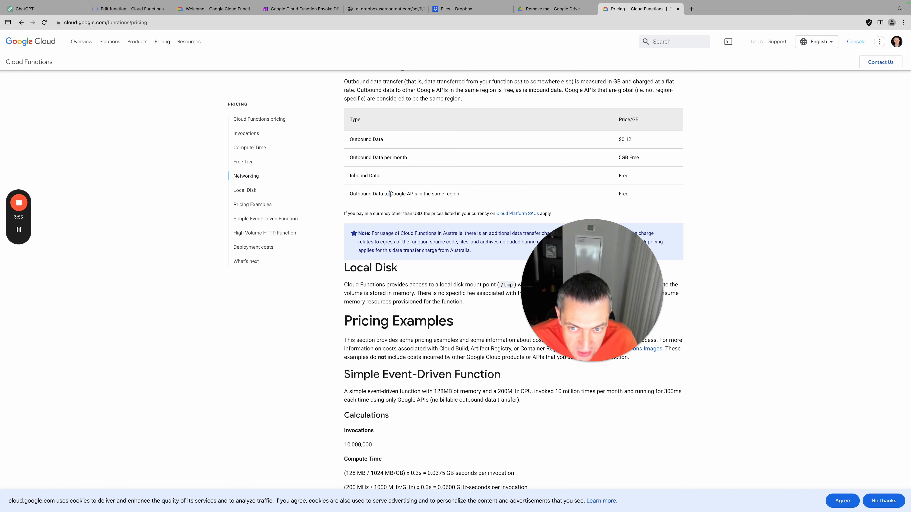
pyautogui.moveTo(389, 194); pyautogui.dragTo(491, 196)
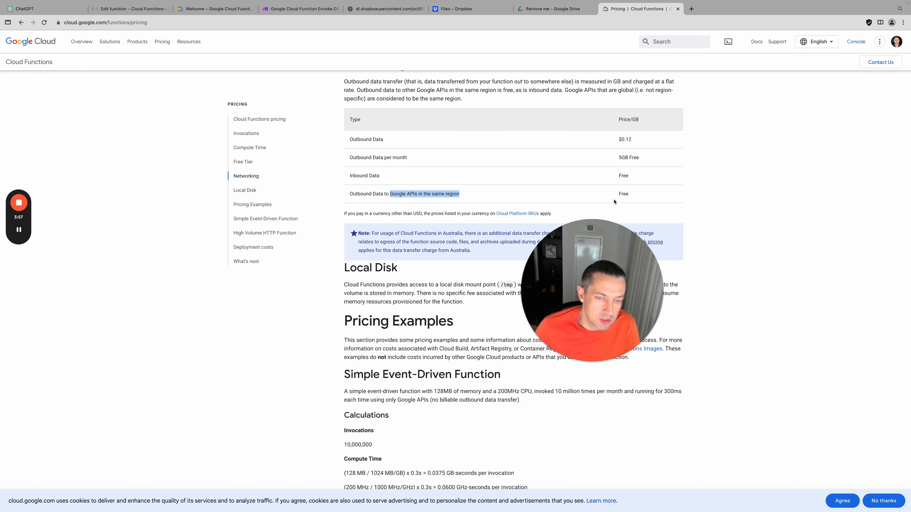
pyautogui.moveTo(619, 192); pyautogui.dragTo(685, 194)
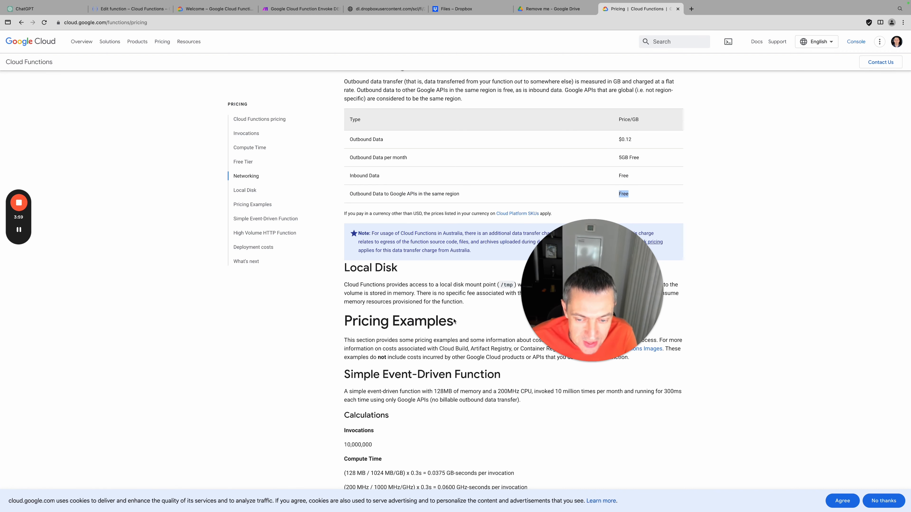
pyautogui.scroll(-8, 454, 321)
pyautogui.scroll(20, 454, 321)
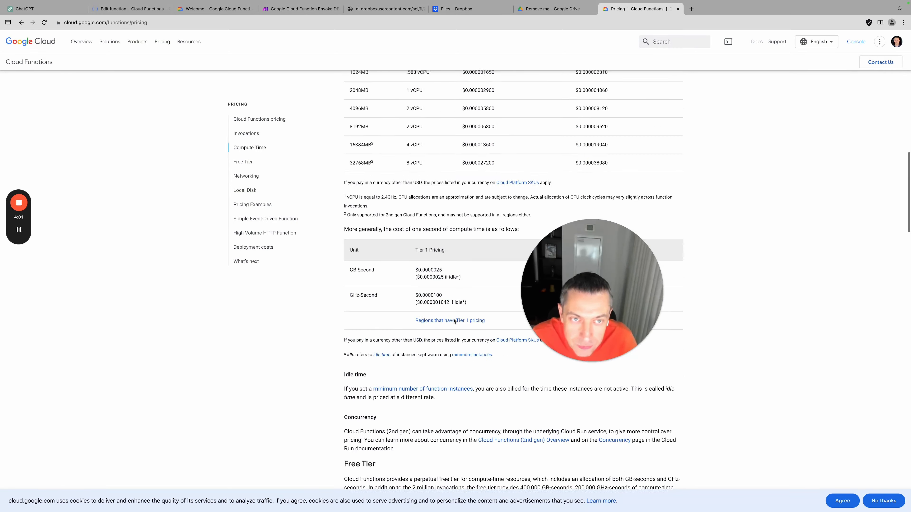
pyautogui.scroll(15, 454, 321)
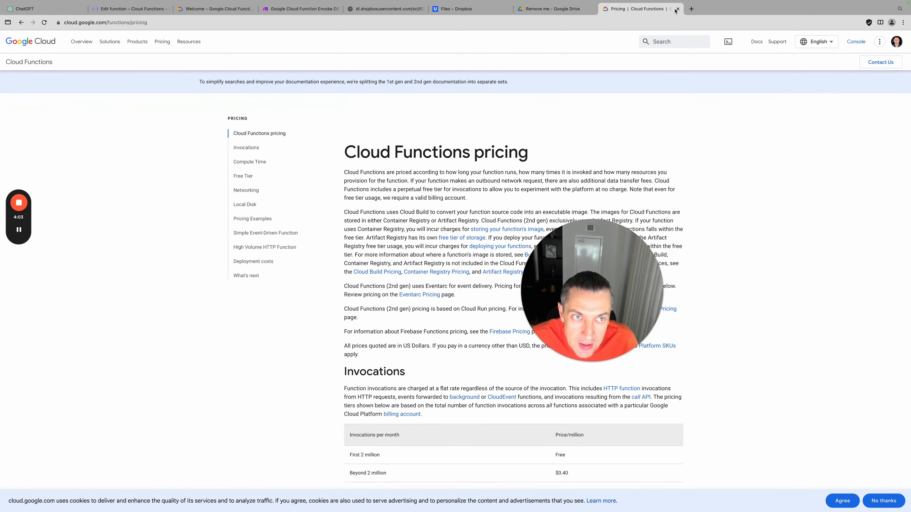
# Close the pricing tab, return to the Cloud Console Welcome page and dismiss the notifications panel
pyautogui.click(678, 9)
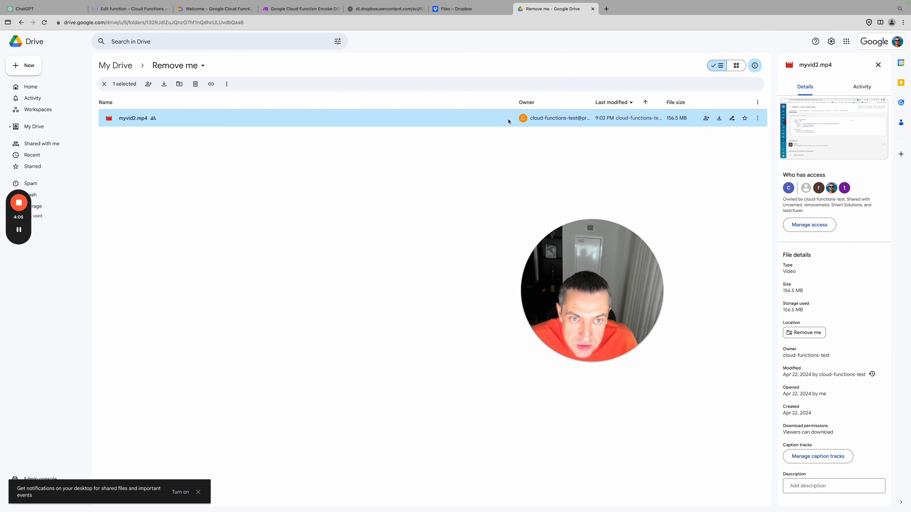
pyautogui.click(226, 9)
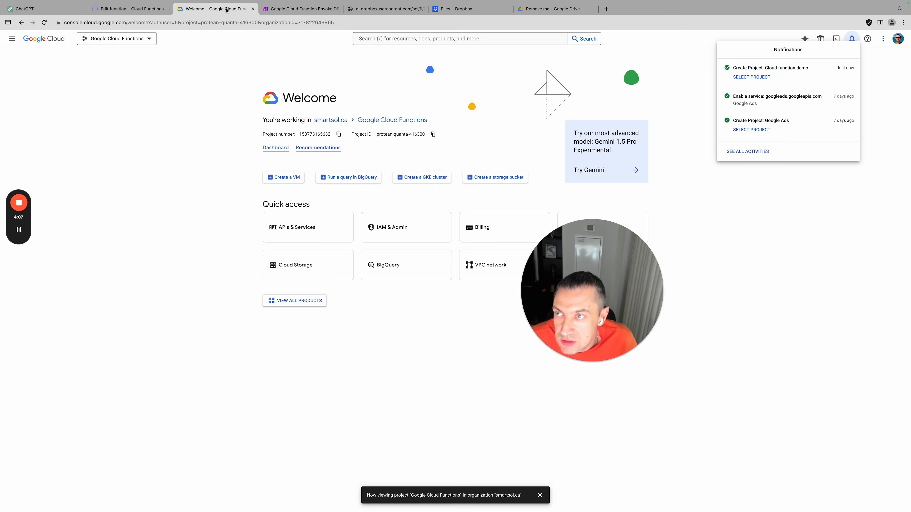
pyautogui.click(900, 139)
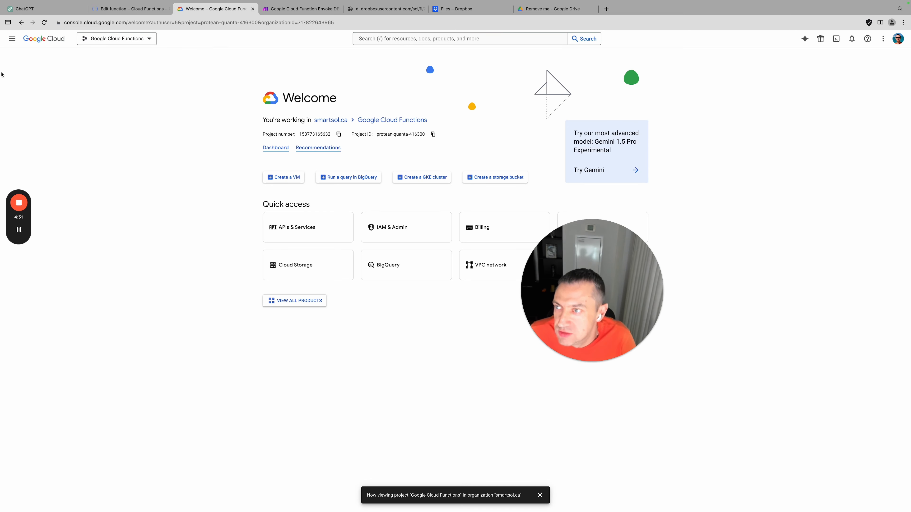
# Unpin Cloud Functions in the navigation menu and expand the full list of more products
pyautogui.click(12, 39)
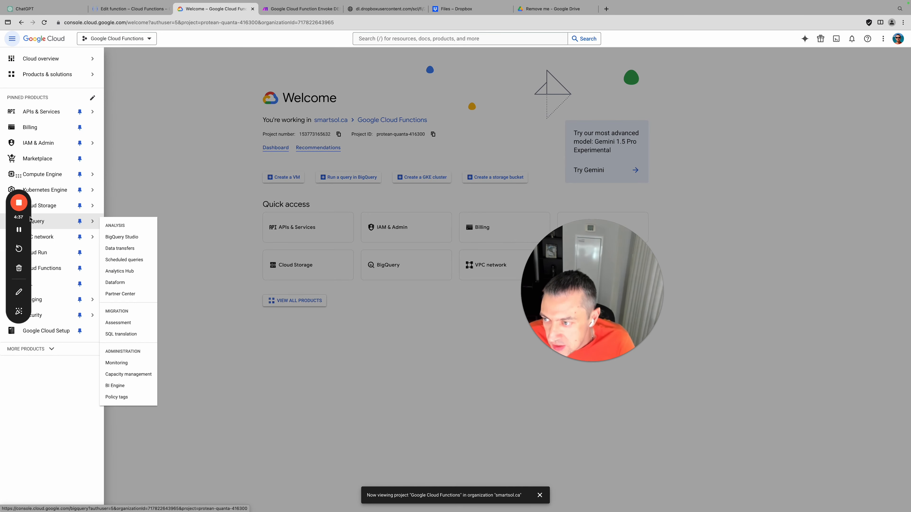
pyautogui.moveTo(28, 219); pyautogui.dragTo(54, 492)
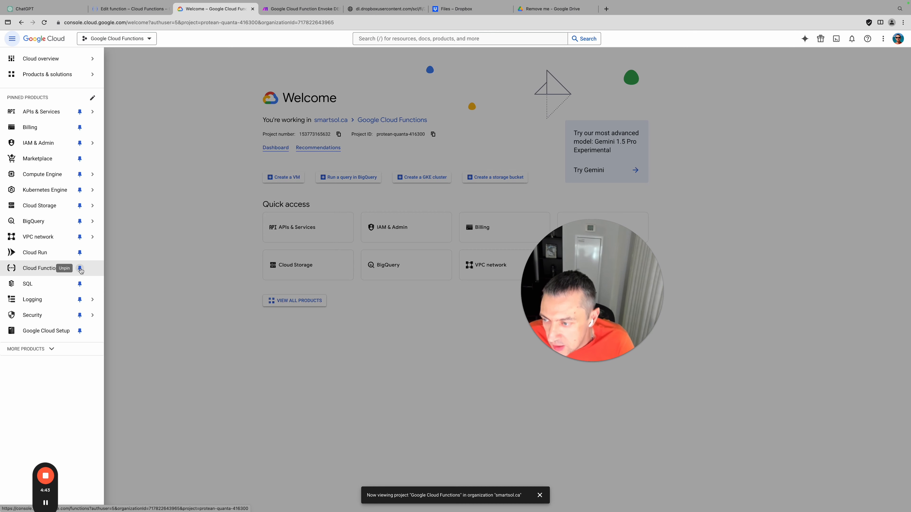
pyautogui.click(81, 270)
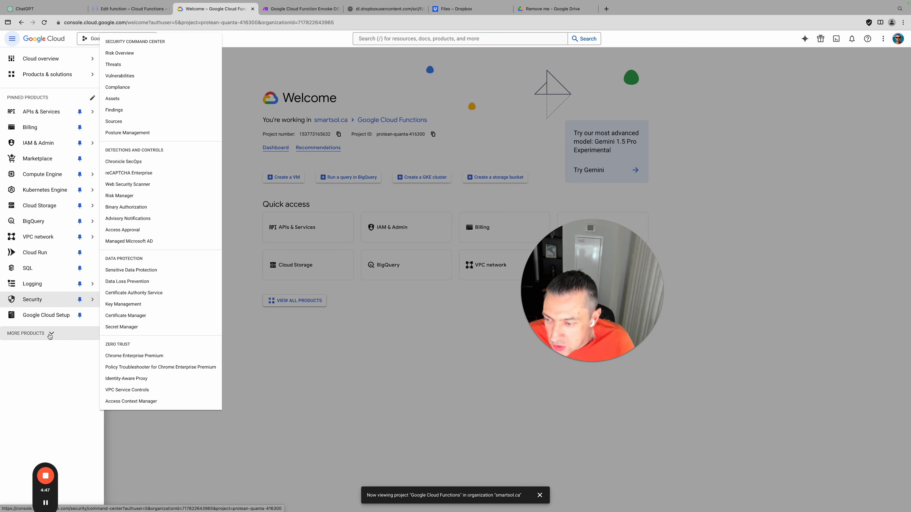
pyautogui.click(49, 334)
pyautogui.scroll(-4, 57, 337)
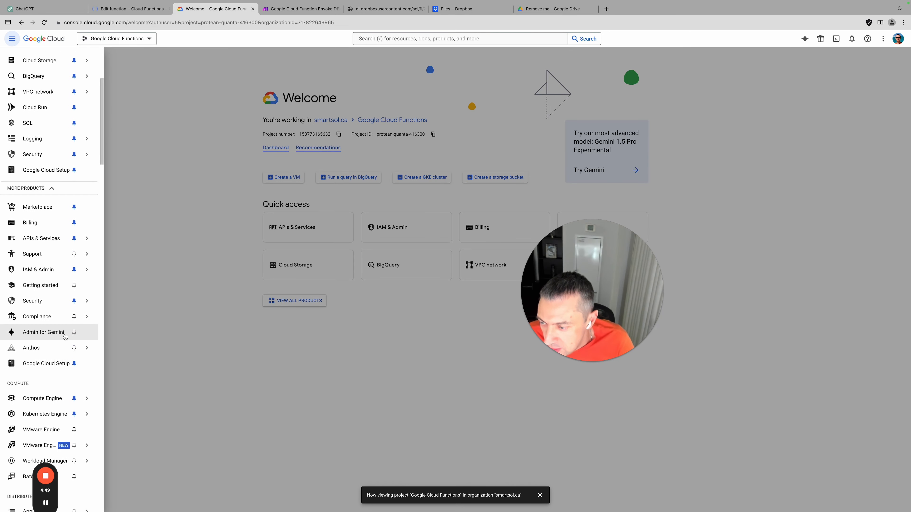
pyautogui.scroll(-20, 65, 337)
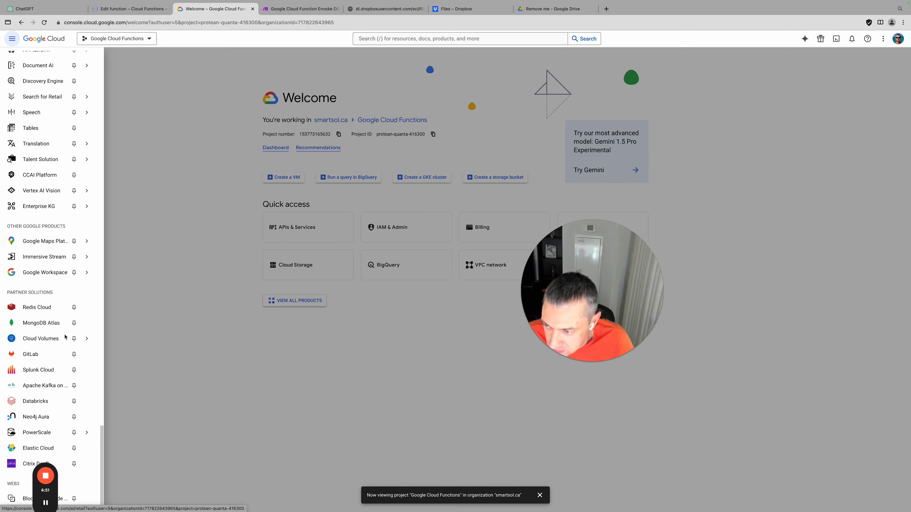
pyautogui.scroll(10, 65, 336)
pyautogui.scroll(-10, 65, 337)
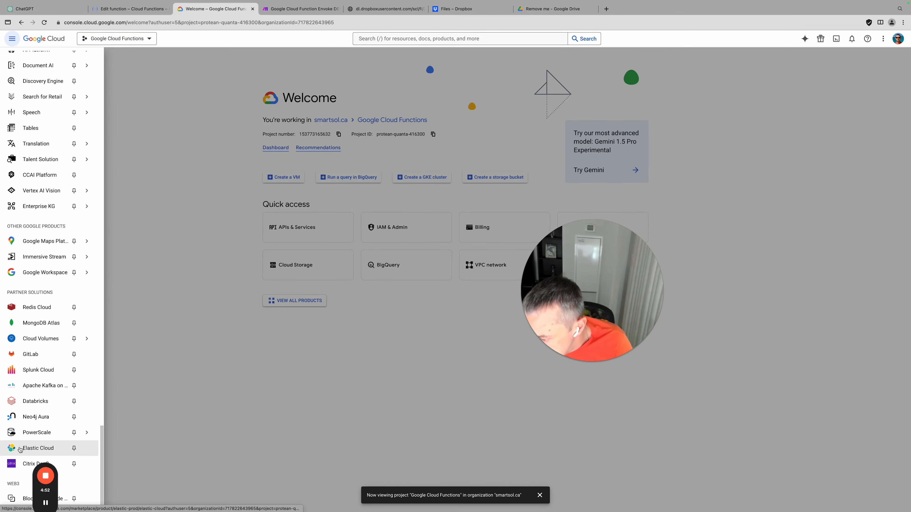
pyautogui.scroll(15, 55, 235)
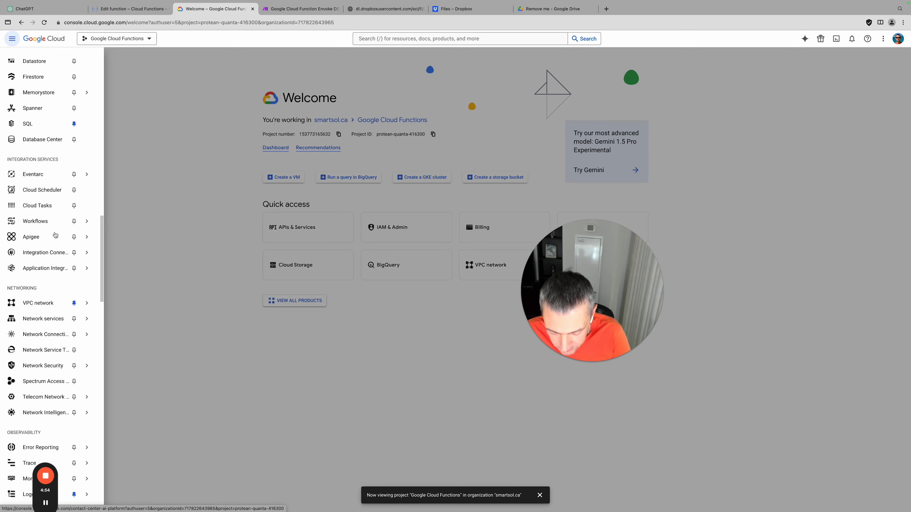
pyautogui.scroll(1, 55, 235)
# Find 'function' in the product list, pin Cloud Functions, and close the menu
pyautogui.hotkey('ctrl', 'f')
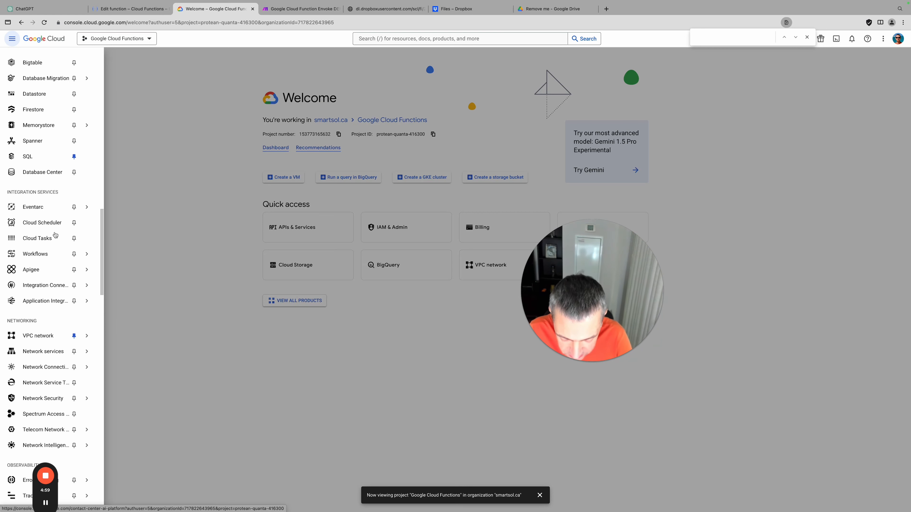
pyautogui.write('function')
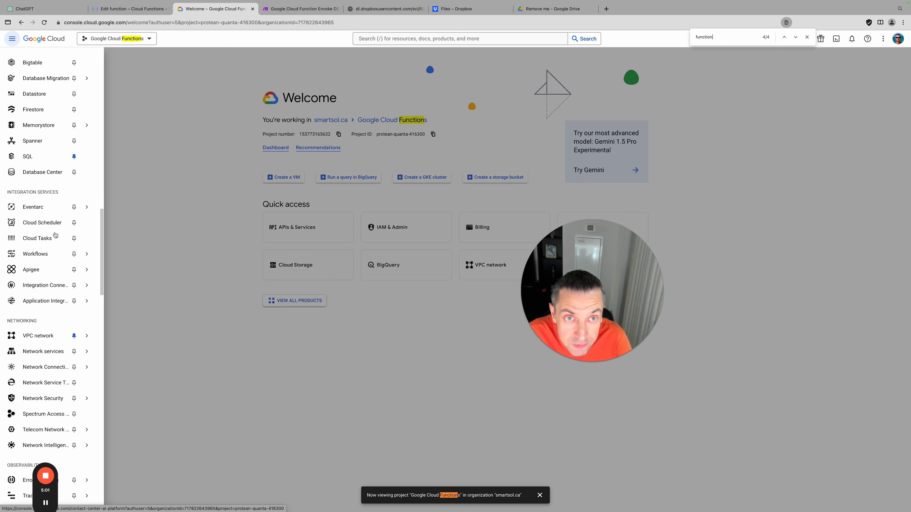
pyautogui.press('Return')
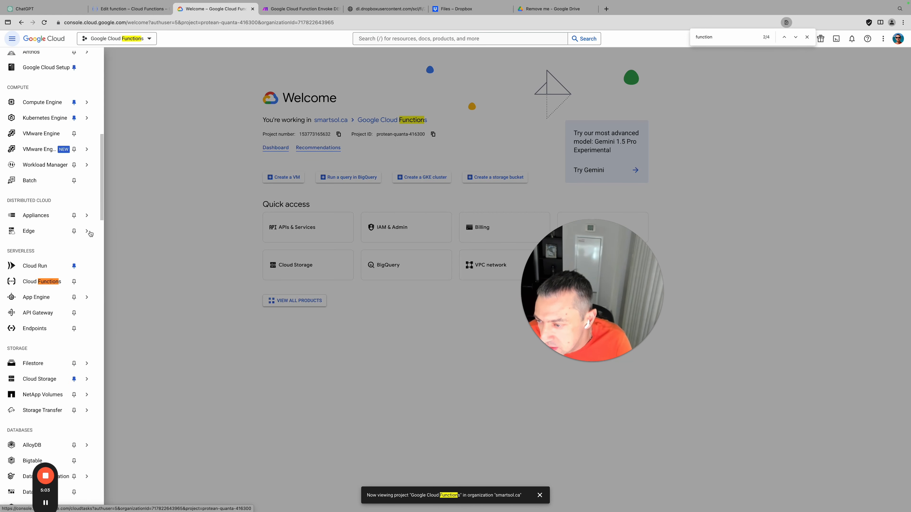
pyautogui.click(74, 283)
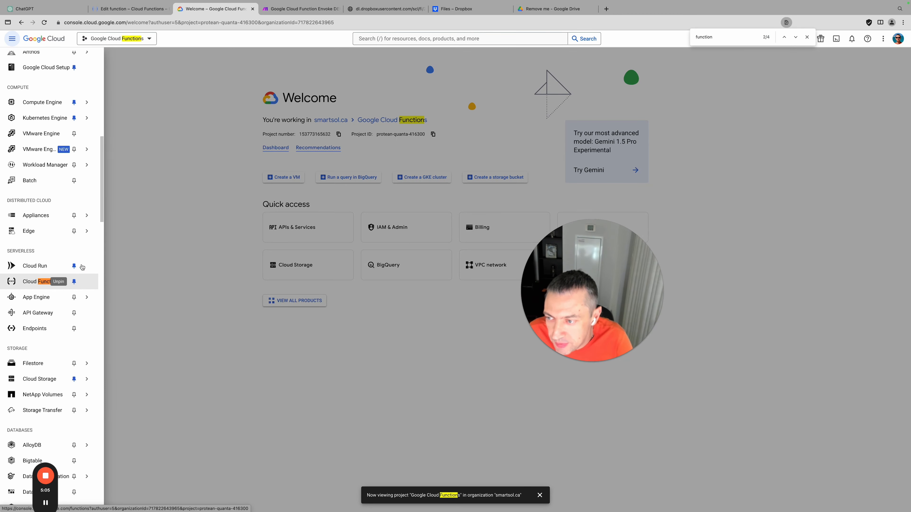
pyautogui.click(209, 138)
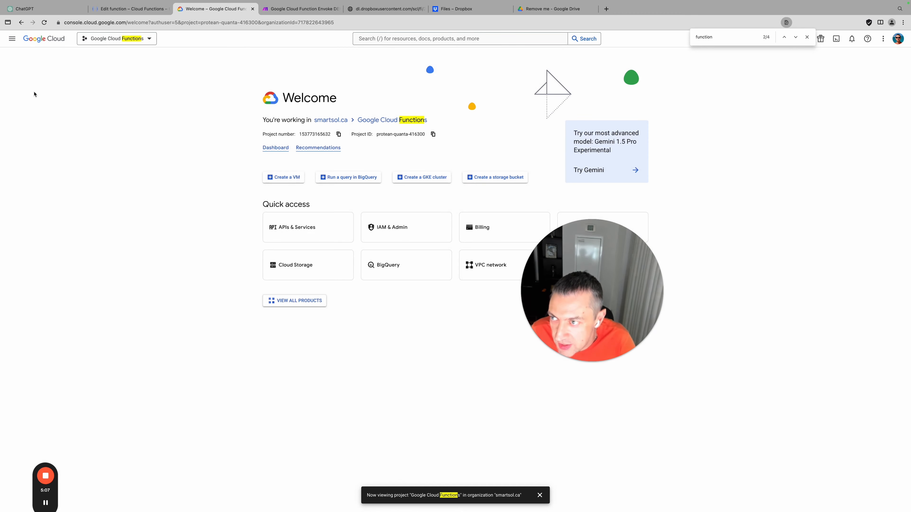
# Try dragging Cloud Functions higher in the navigation menu's pinned products list
pyautogui.click(12, 39)
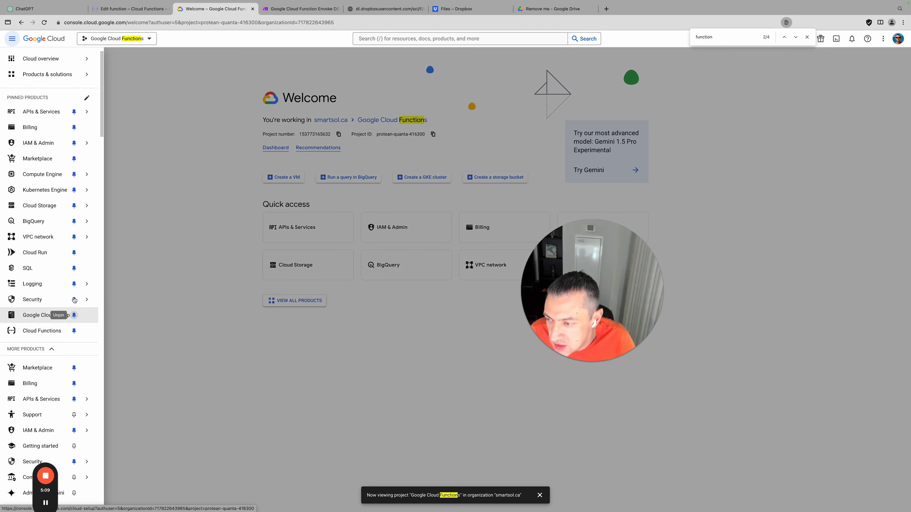
pyautogui.moveTo(64, 234)
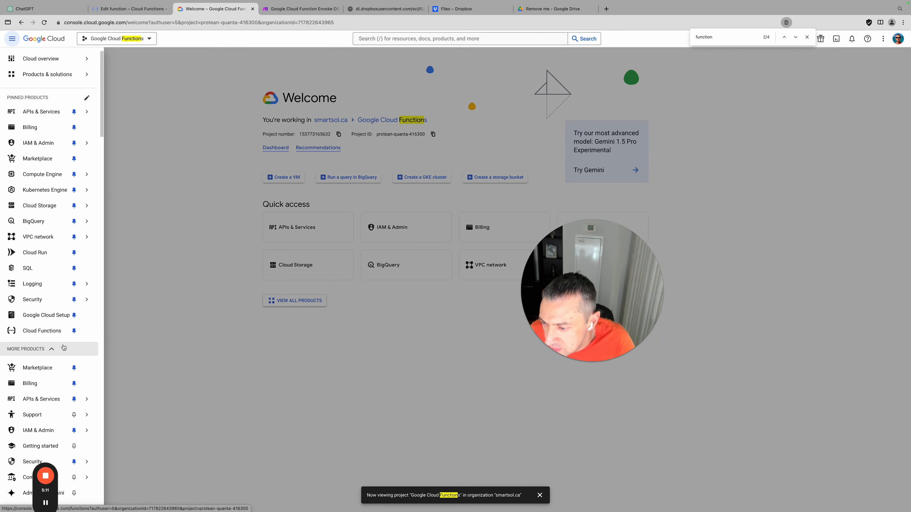
pyautogui.scroll(-2, 61, 345)
pyautogui.moveTo(63, 343)
pyautogui.click(54, 299)
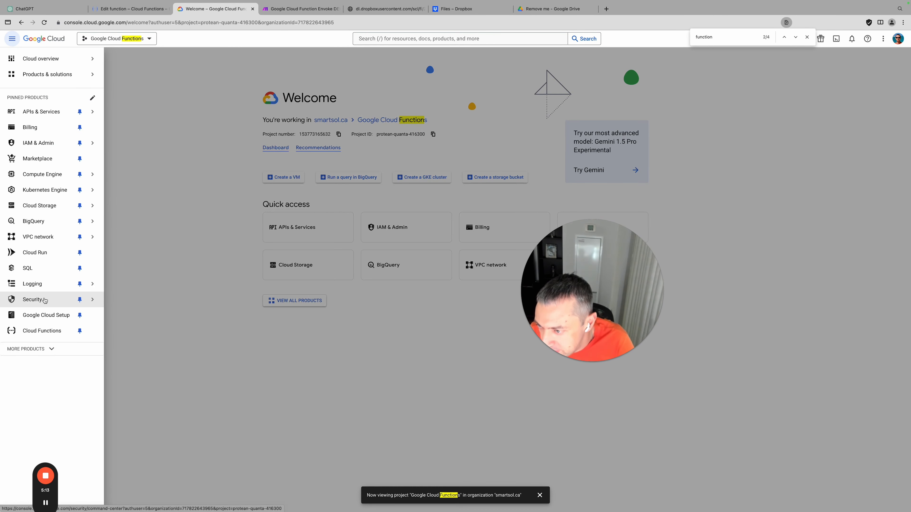
pyautogui.moveTo(66, 210)
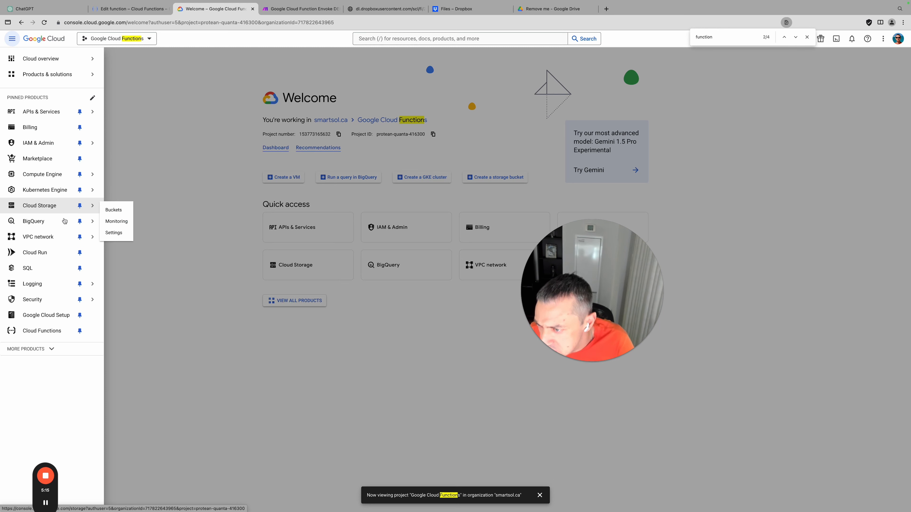
pyautogui.moveTo(56, 333); pyautogui.dragTo(65, 284)
pyautogui.moveTo(96, 333); pyautogui.dragTo(52, 210)
pyautogui.moveTo(24, 334); pyautogui.dragTo(23, 229)
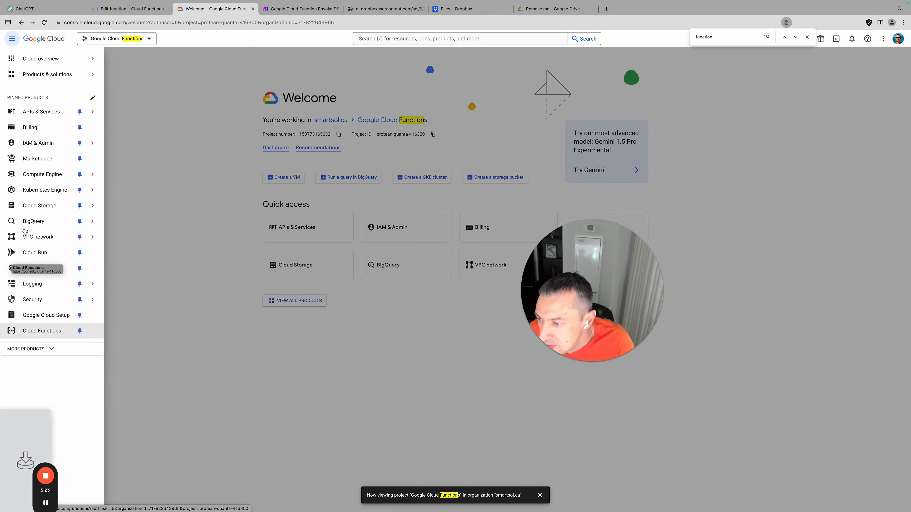
pyautogui.click(46, 355)
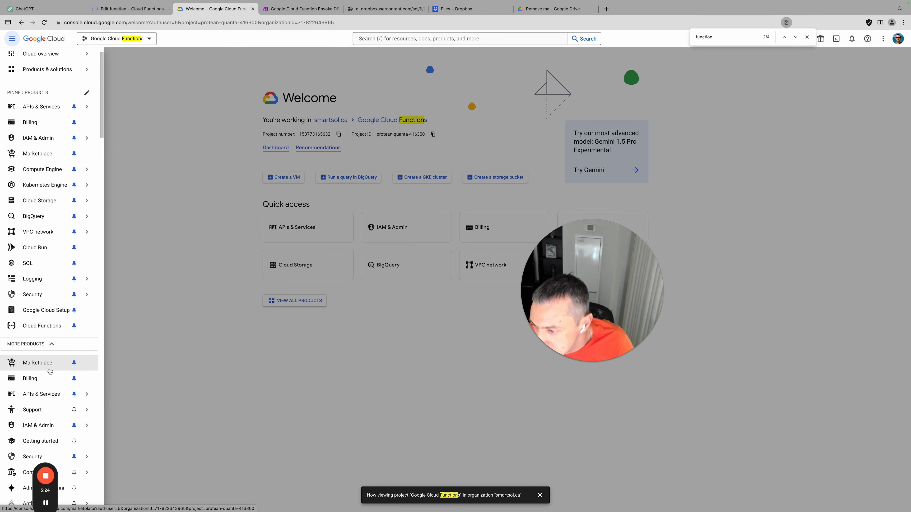
pyautogui.moveTo(21, 326); pyautogui.dragTo(30, 215)
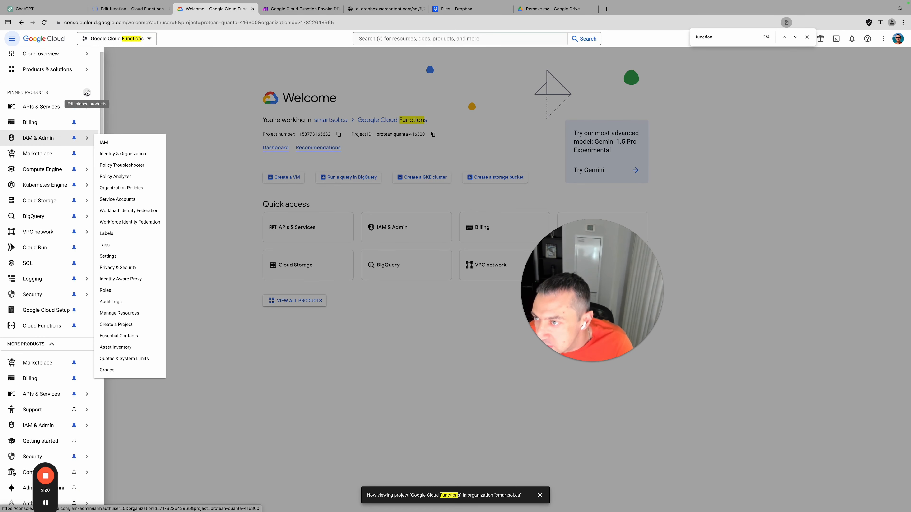
# Edit the pinned products so Cloud Functions sits just below Cloud Storage
pyautogui.click(87, 93)
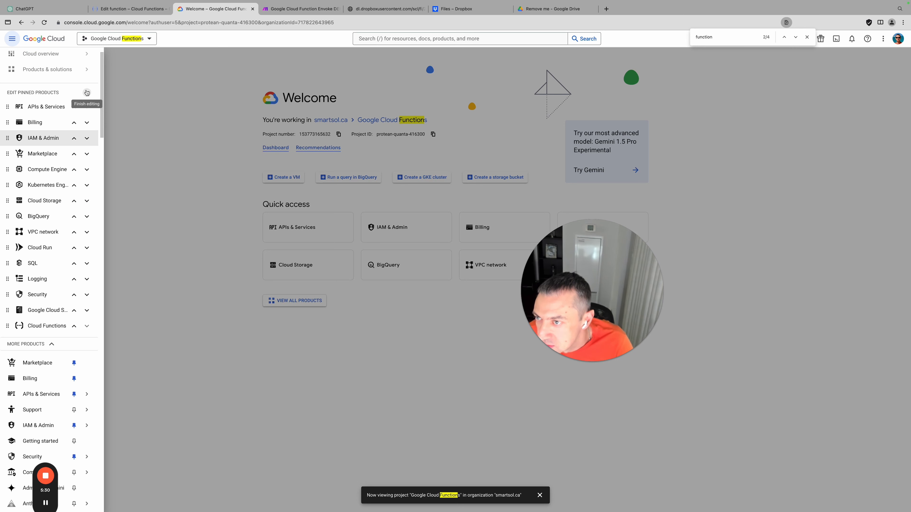
pyautogui.moveTo(8, 325); pyautogui.dragTo(22, 216)
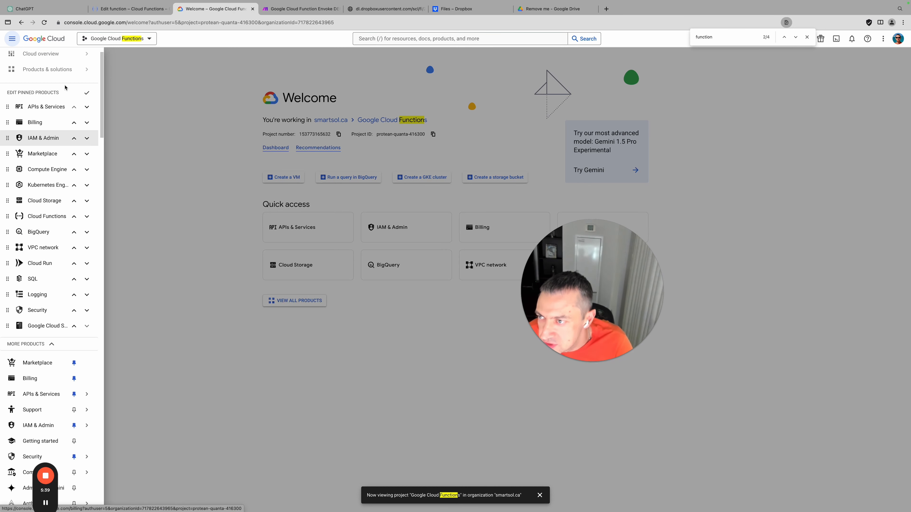
pyautogui.click(87, 93)
# Go to the Cloud Functions list page from the navigation menu
pyautogui.moveTo(54, 169)
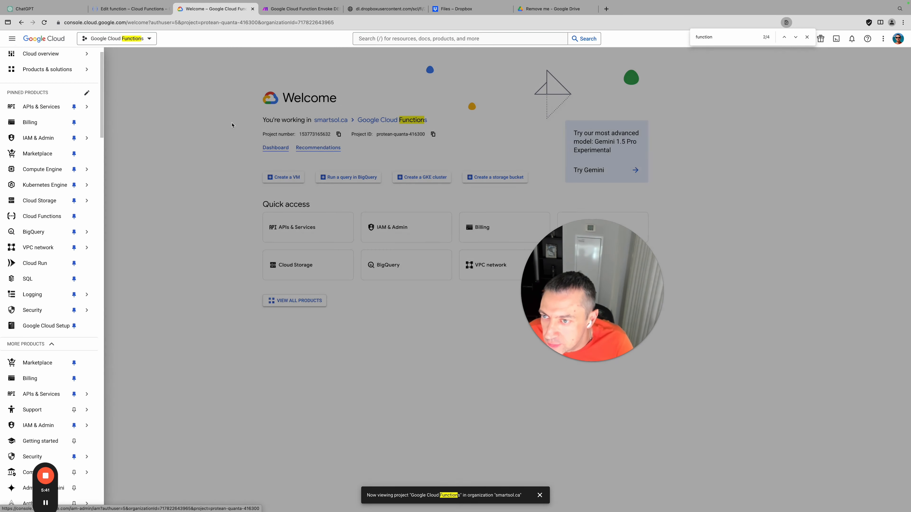
pyautogui.click(12, 39)
pyautogui.click(11, 38)
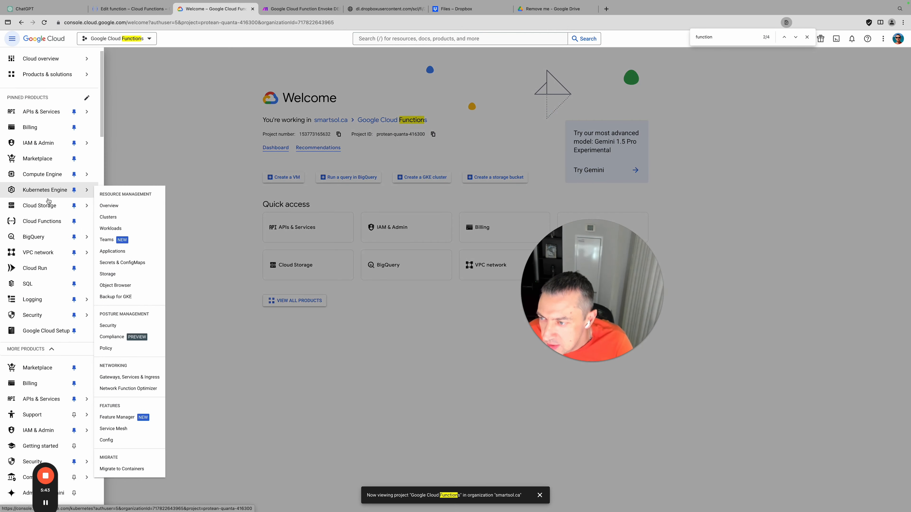
pyautogui.click(48, 224)
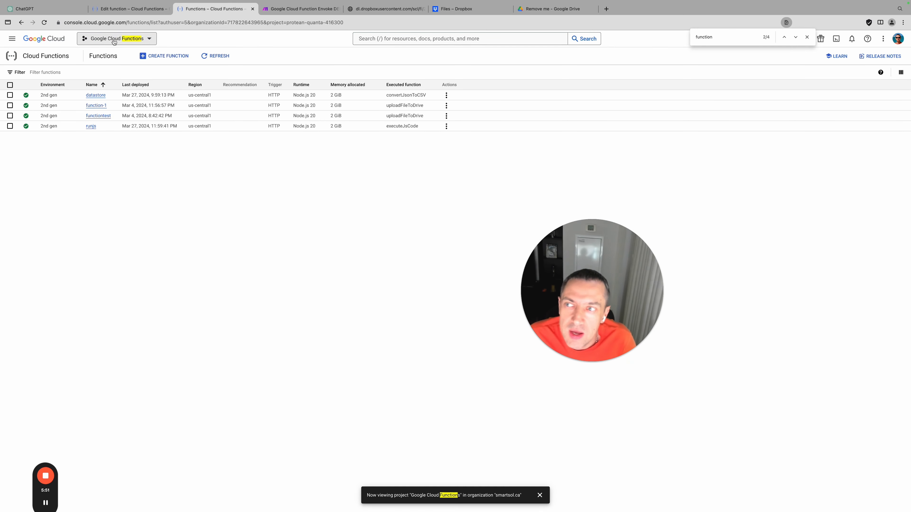
# Pick the Cloud function demo project in the project selector
pyautogui.click(114, 40)
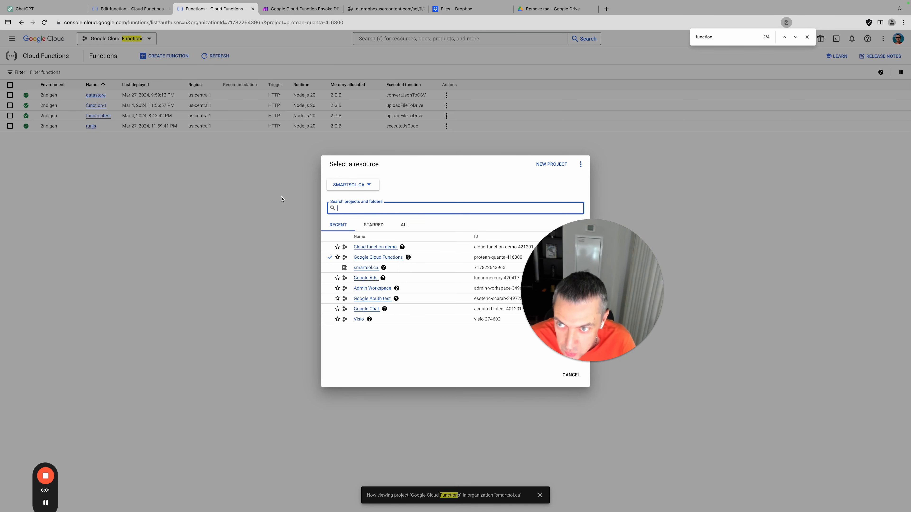
pyautogui.click(376, 247)
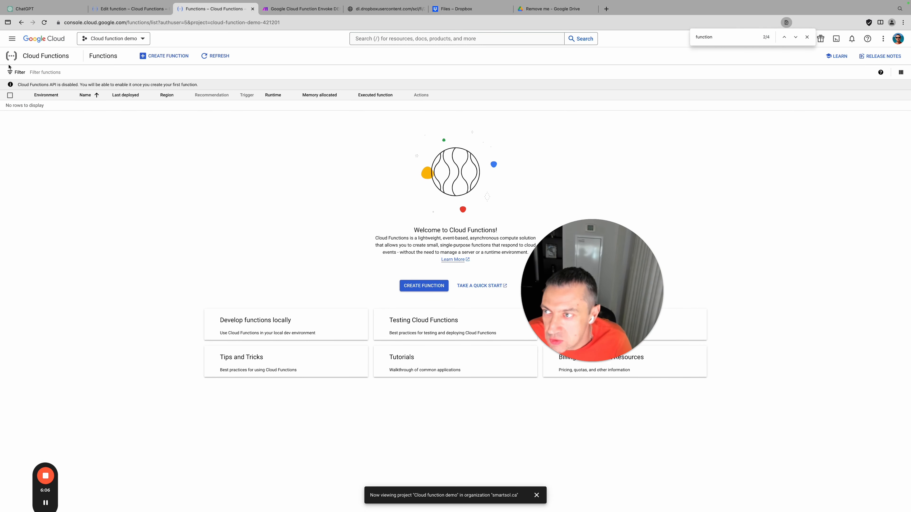
pyautogui.click(14, 44)
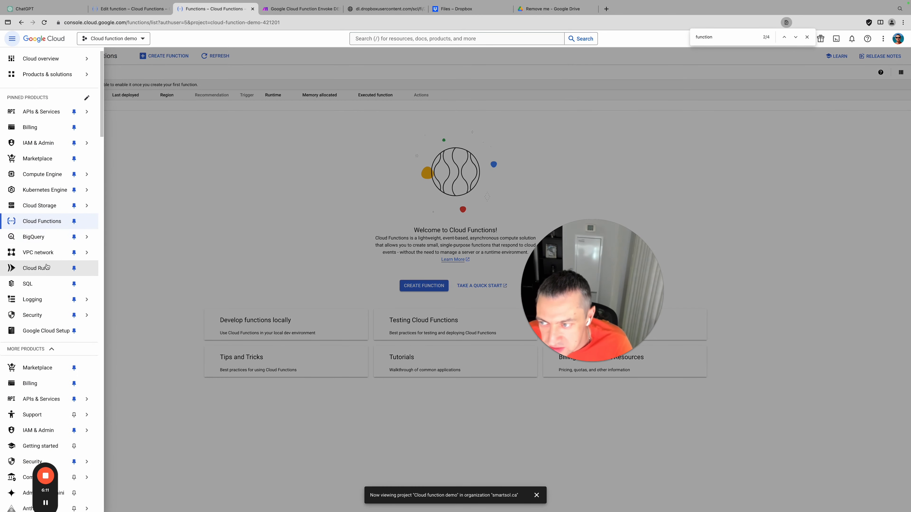
pyautogui.click(251, 215)
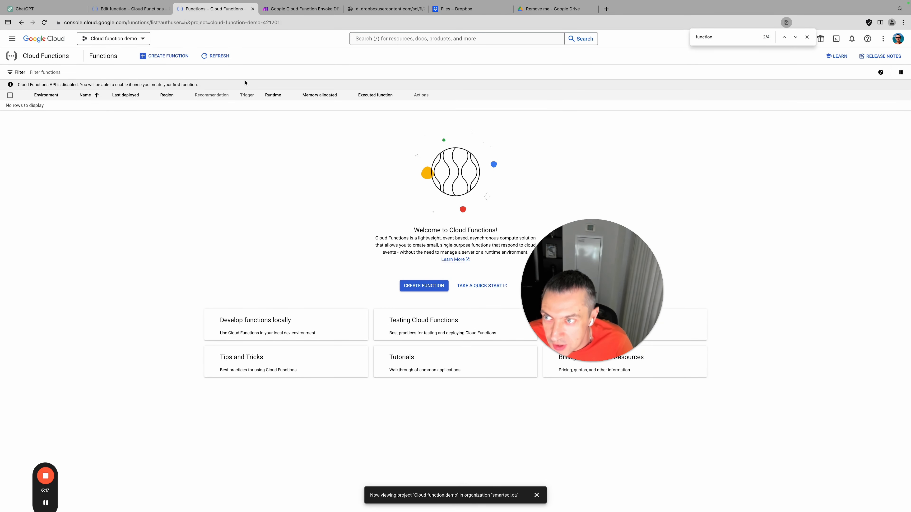
pyautogui.moveTo(554, 268); pyautogui.dragTo(767, 204)
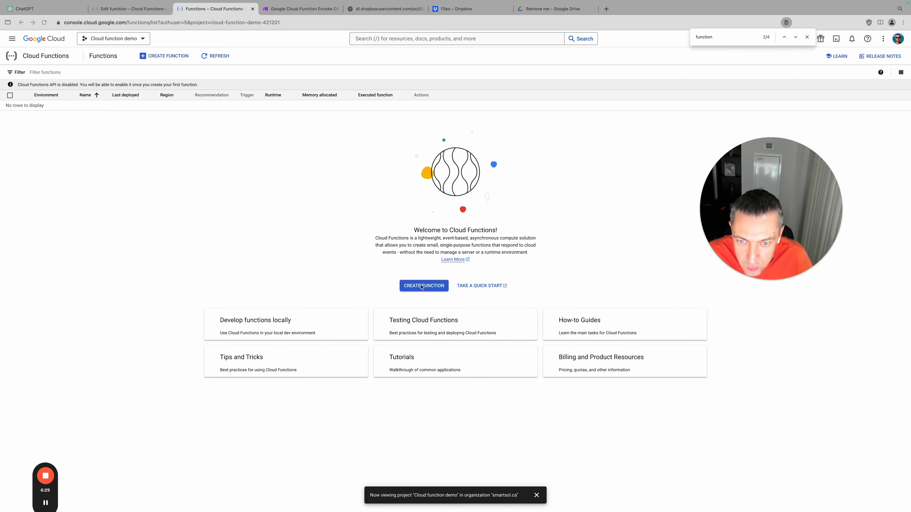
# Start a new function and enable the required APIs to reach the Create function form
pyautogui.click(375, 272)
pyautogui.click(428, 289)
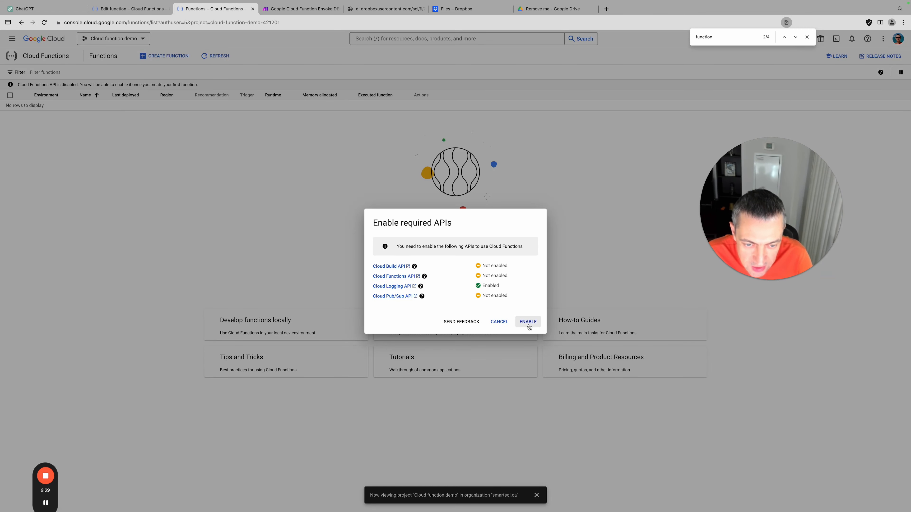
pyautogui.click(528, 322)
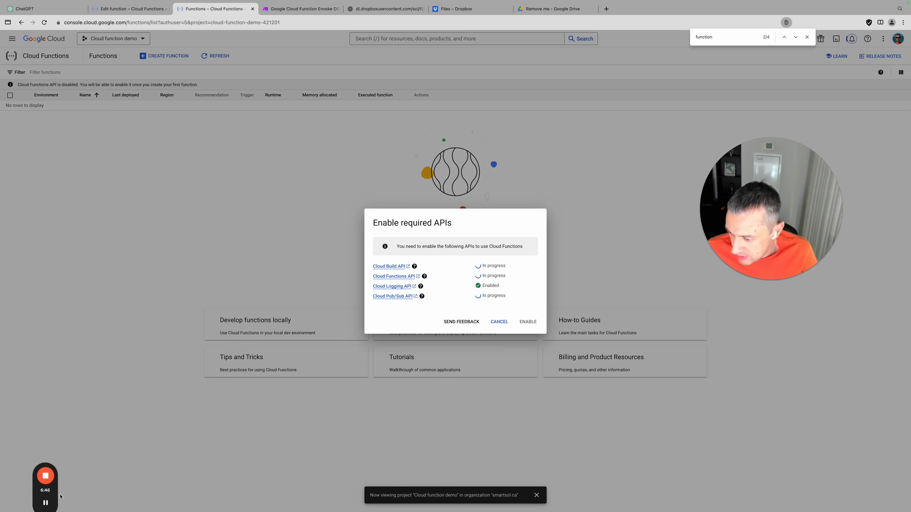
pyautogui.moveTo(749, 229); pyautogui.dragTo(732, 271)
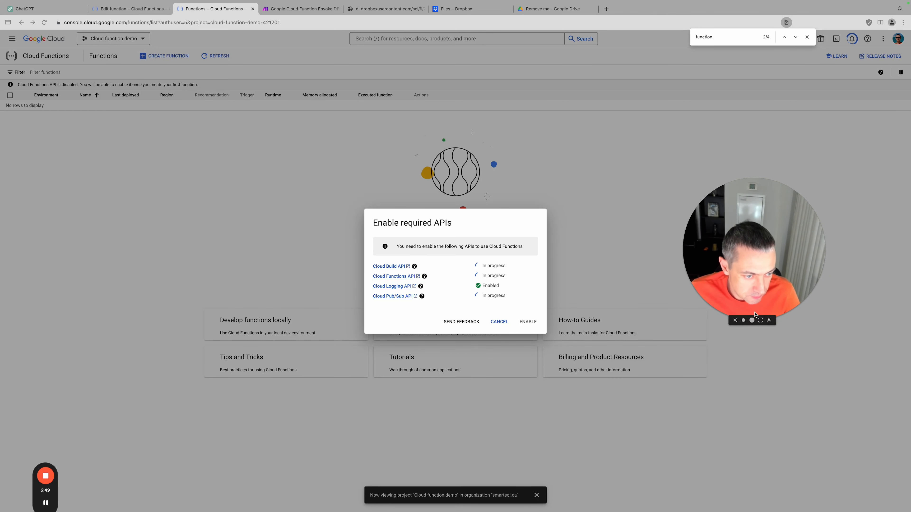
pyautogui.click(736, 320)
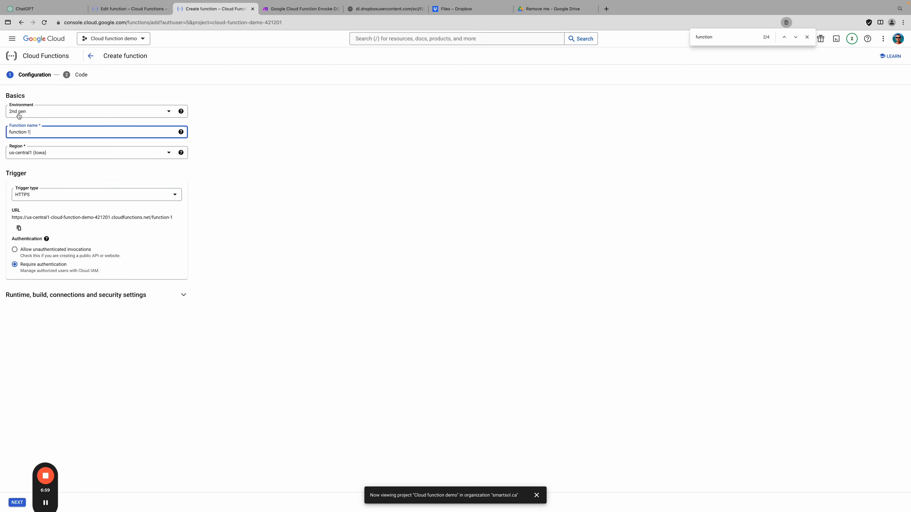
# Keep the 2nd gen environment and rename function-1 to uploaddemo
pyautogui.click(40, 110)
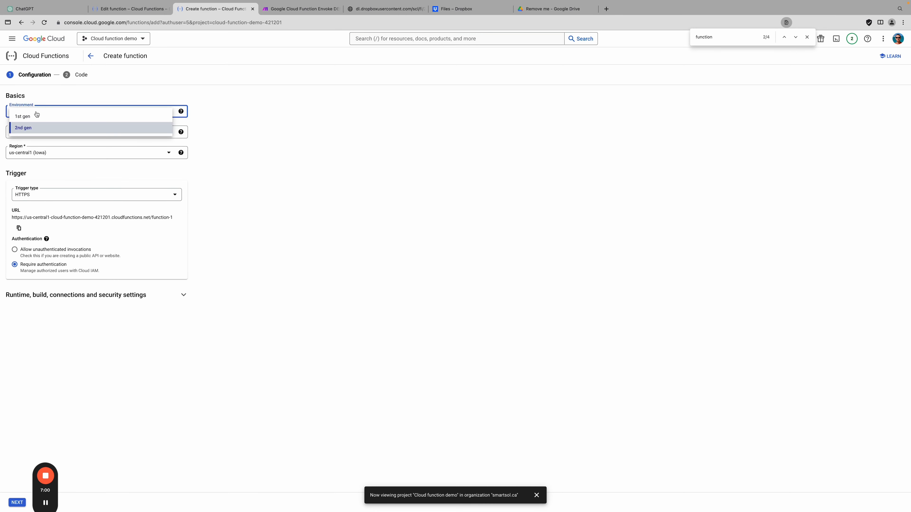
pyautogui.click(37, 128)
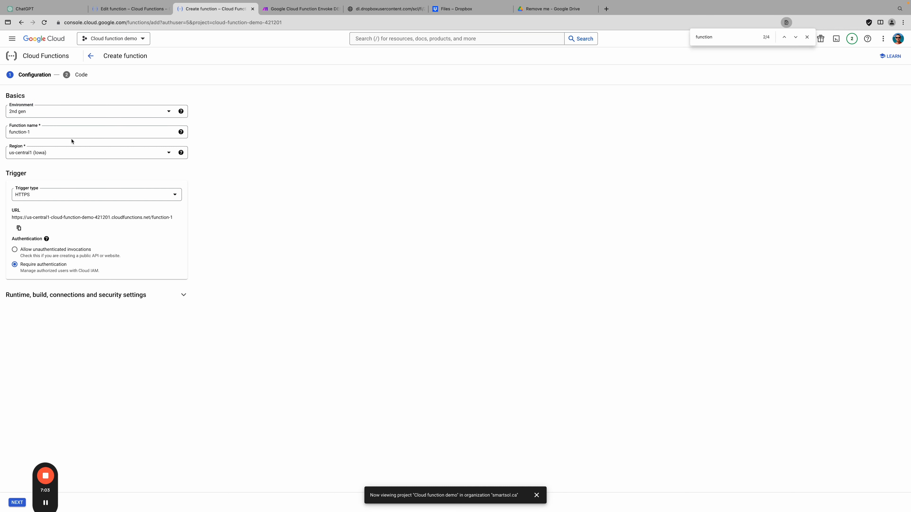
pyautogui.click(53, 134)
pyautogui.doubleClick(53, 133)
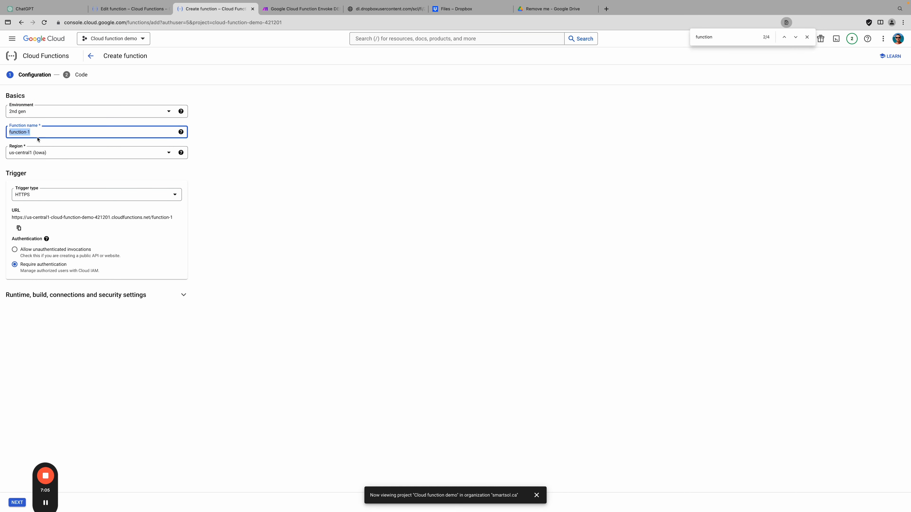
pyautogui.write('ploaddemo')
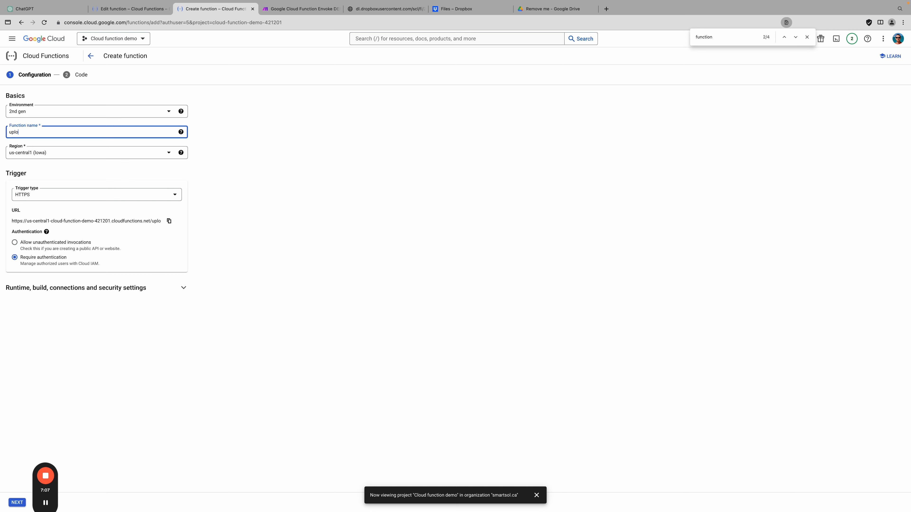
pyautogui.doubleClick(35, 132)
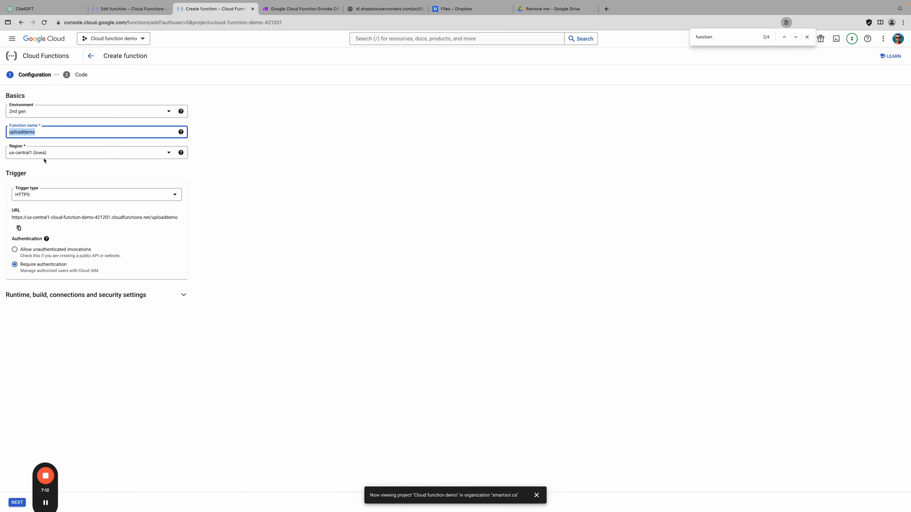
# Keep region us-central1 (Iowa) and allow unauthenticated invocations
pyautogui.click(37, 155)
pyautogui.scroll(-5, 64, 224)
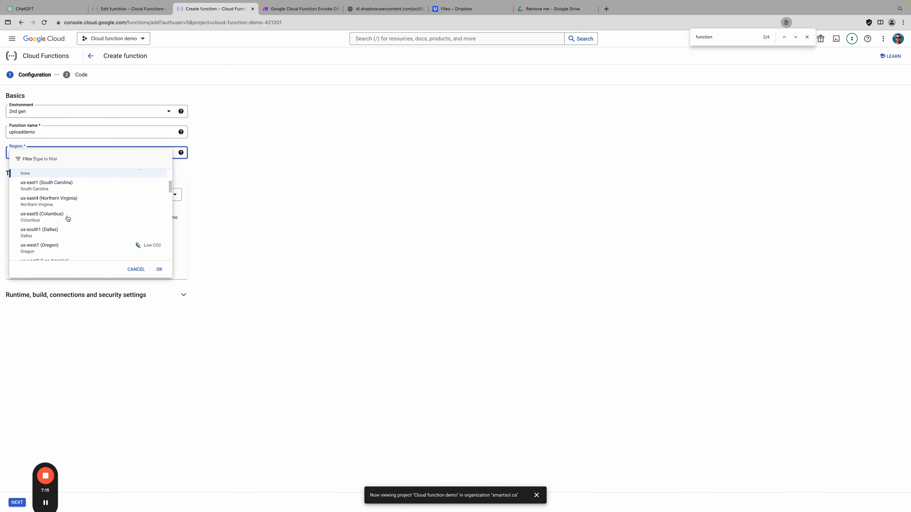
pyautogui.scroll(5, 85, 234)
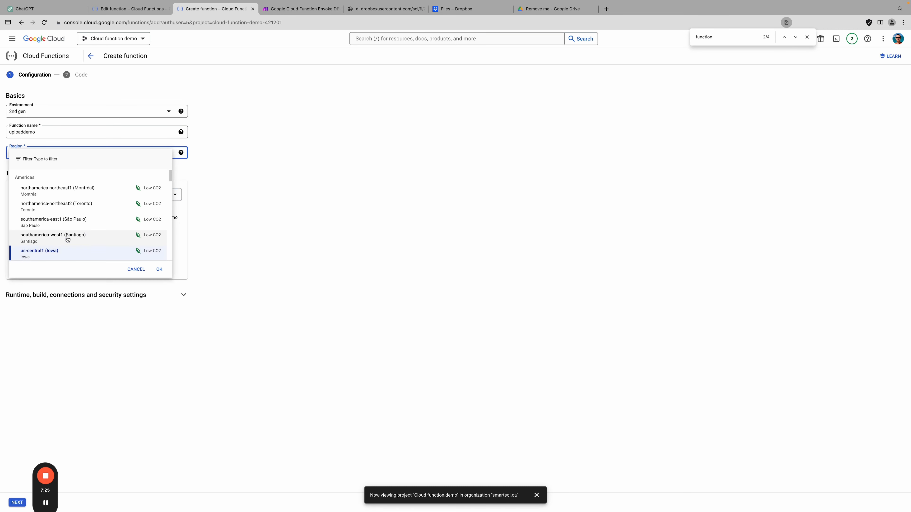
pyautogui.click(283, 241)
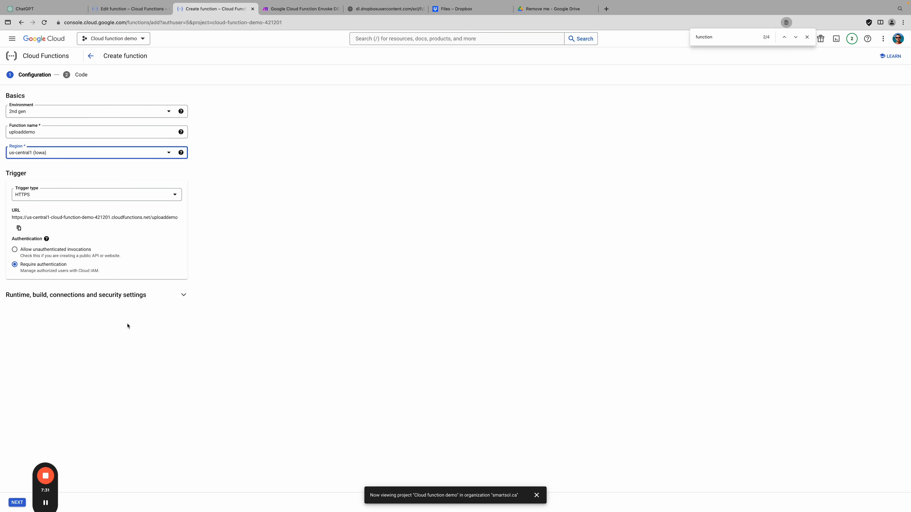
pyautogui.click(15, 249)
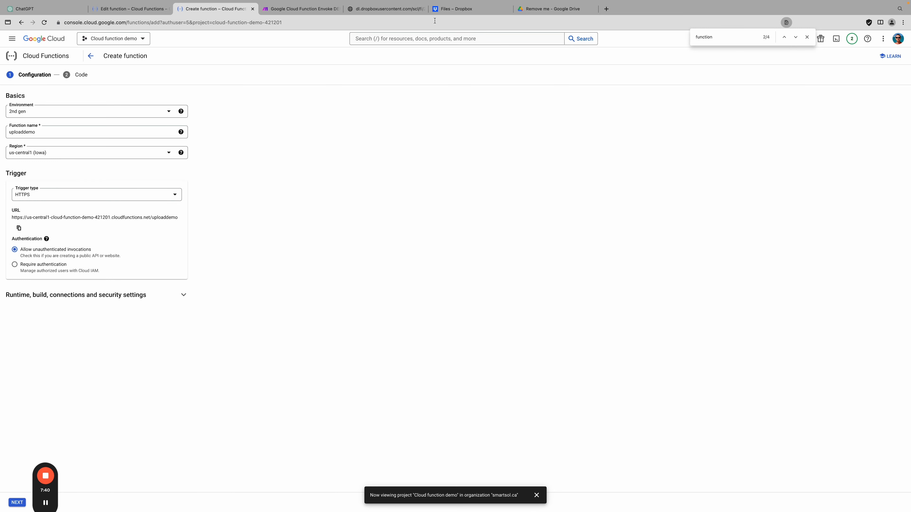
# Open the Make HTTP module's settings and select its whole JSON request body
pyautogui.click(282, 10)
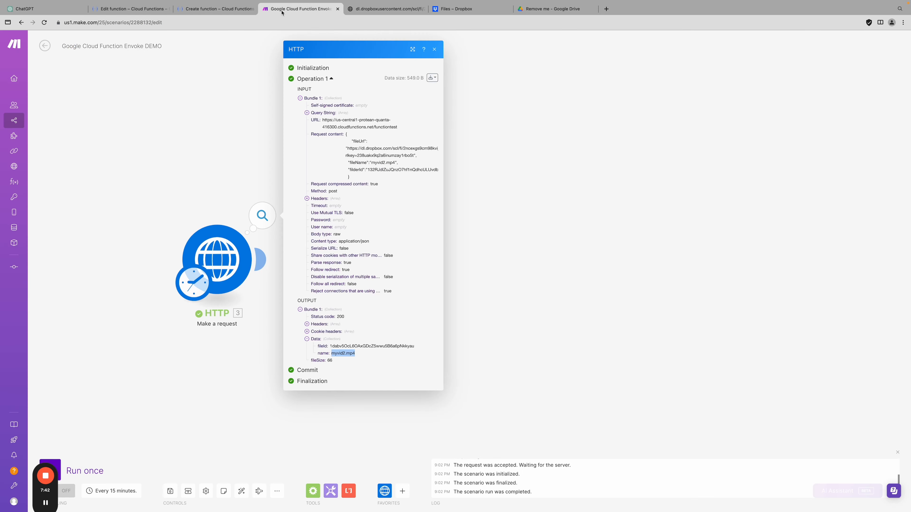
pyautogui.click(217, 259)
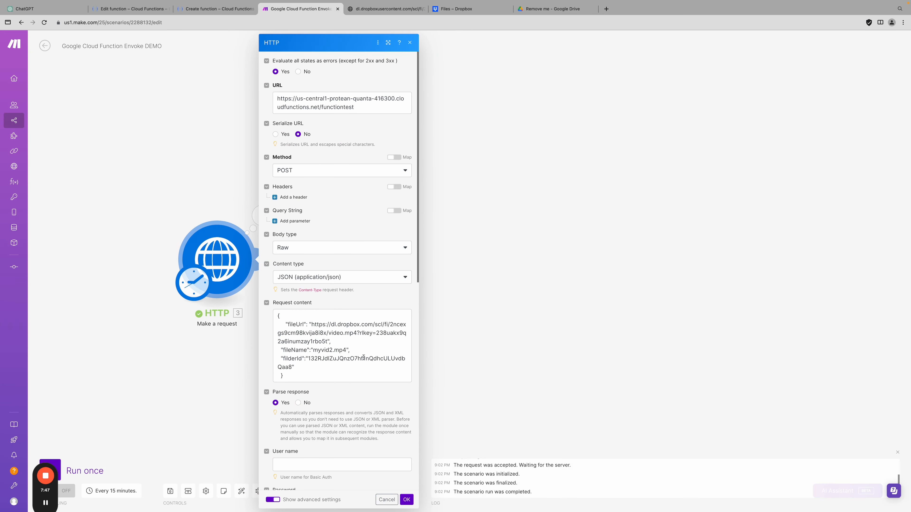
pyautogui.moveTo(304, 372); pyautogui.dragTo(277, 305)
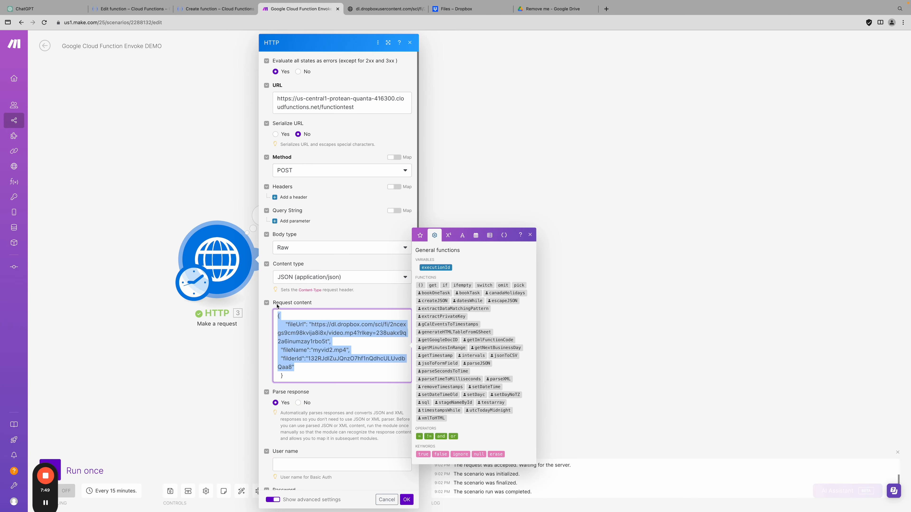
pyautogui.moveTo(304, 378); pyautogui.dragTo(275, 313)
# Expand the function's runtime, build, connections and security settings, then close Make's HTTP module
pyautogui.click(210, 8)
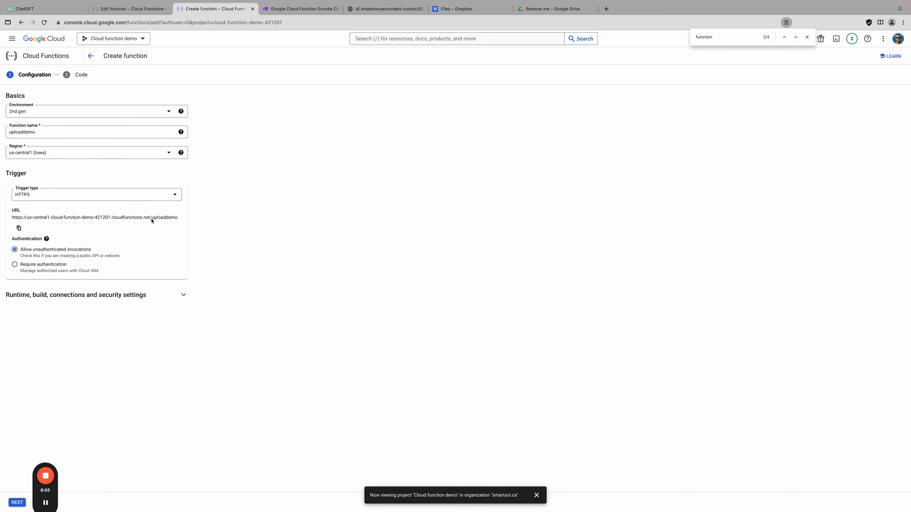
pyautogui.click(138, 295)
pyautogui.click(309, 9)
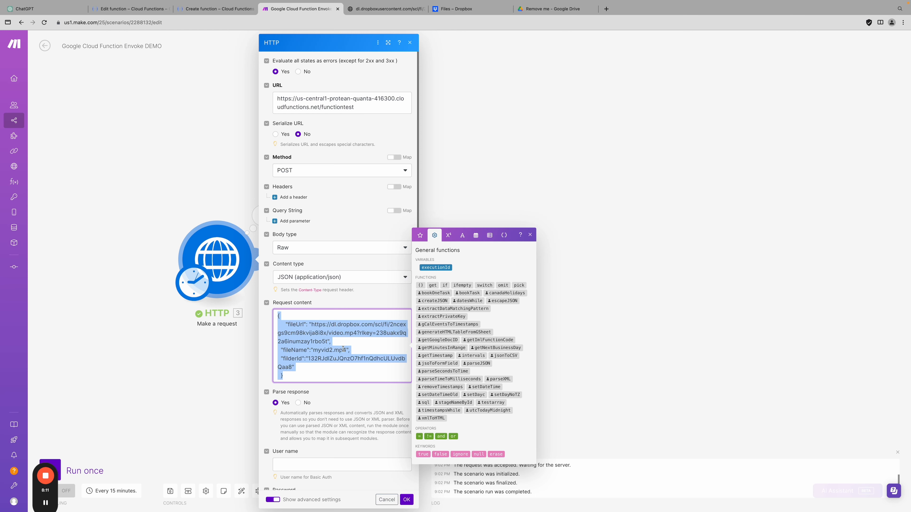
pyautogui.click(330, 366)
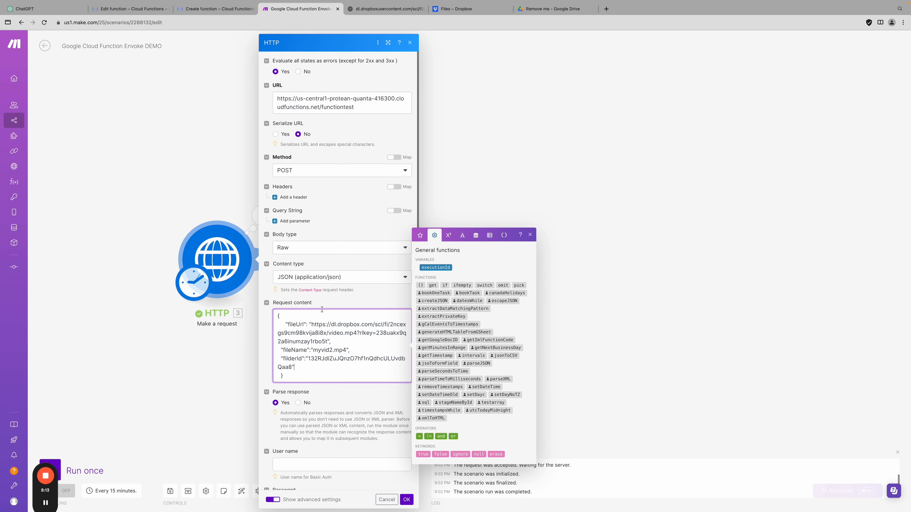
pyautogui.click(211, 178)
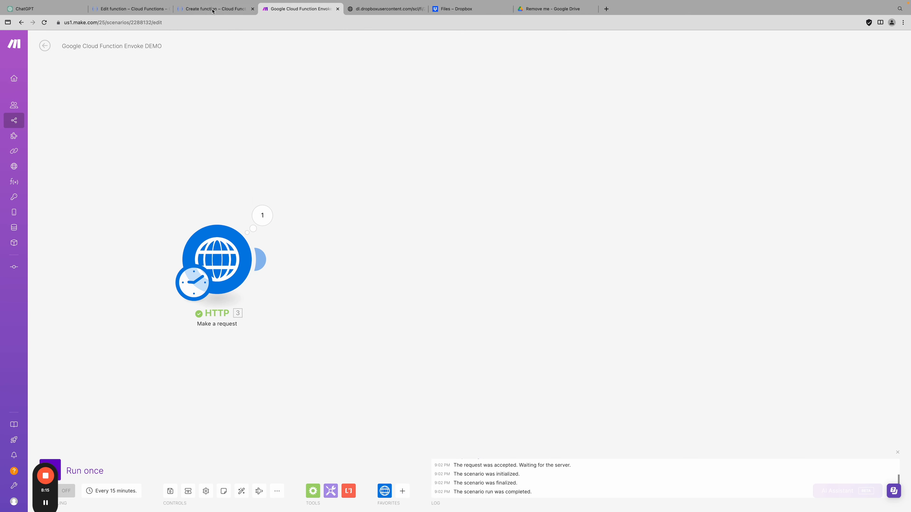
# Allocate 2 GiB memory and 2 CPUs and raise the timeout from 60 to 300 seconds
pyautogui.click(210, 9)
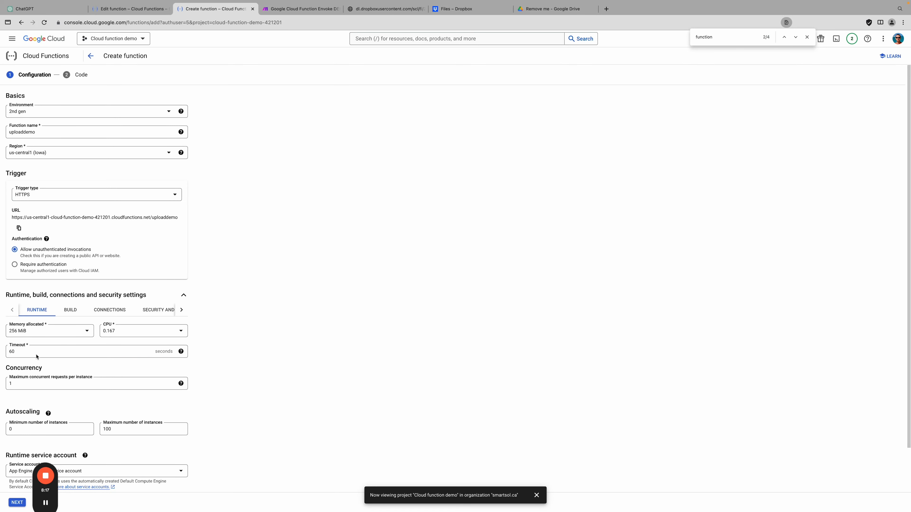
pyautogui.scroll(-3, 85, 399)
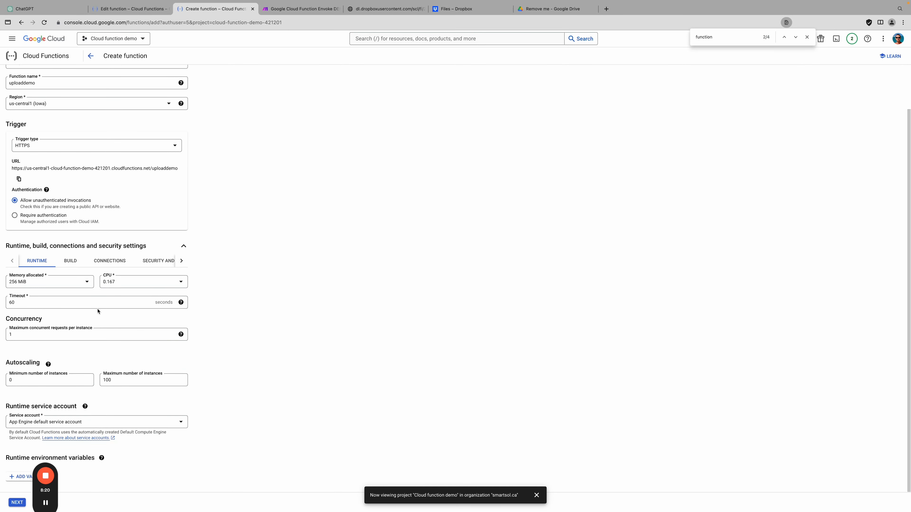
pyautogui.click(54, 283)
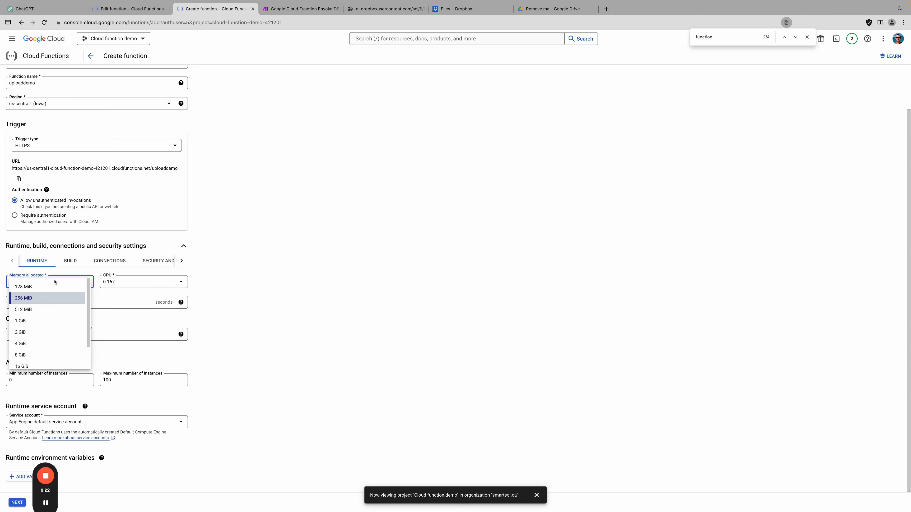
pyautogui.click(44, 339)
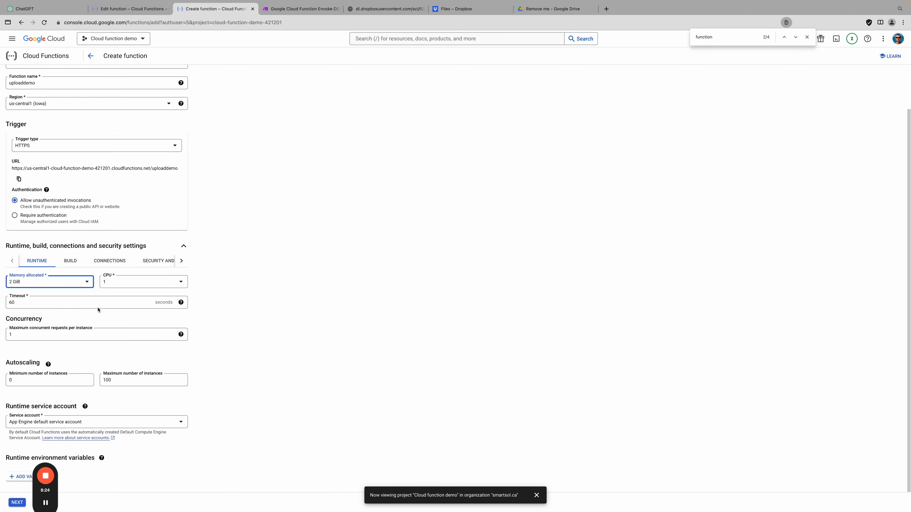
pyautogui.click(127, 284)
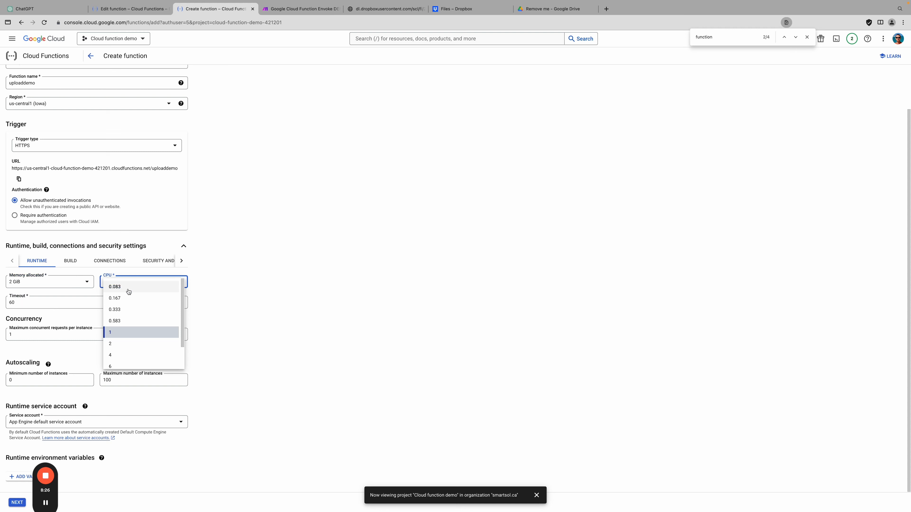
pyautogui.click(125, 344)
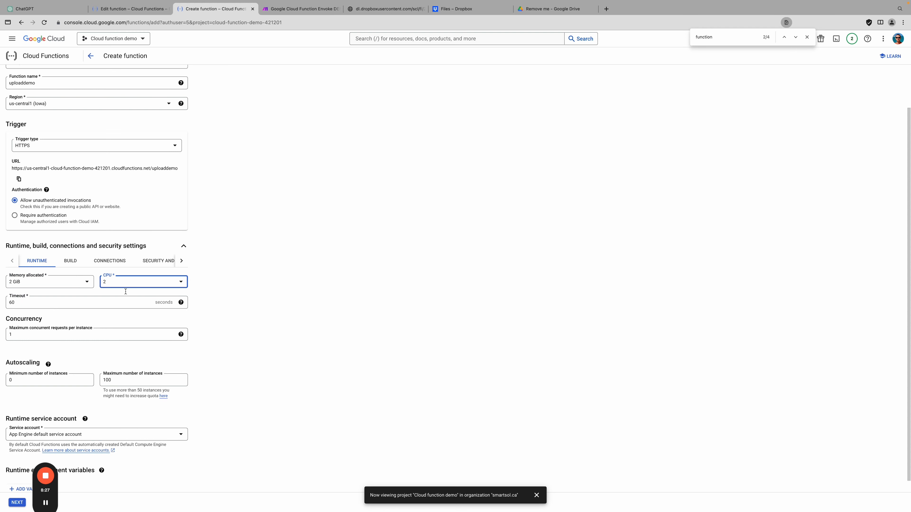
pyautogui.doubleClick(48, 303)
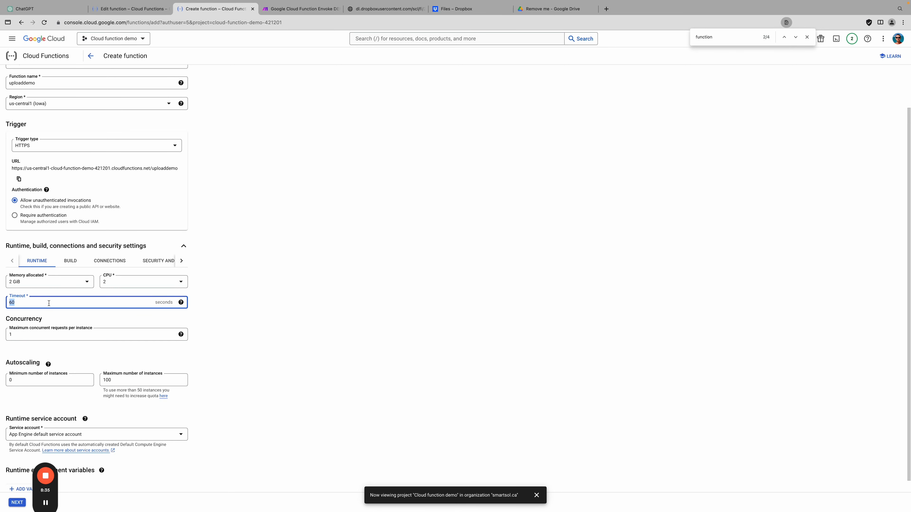
pyautogui.write('300')
pyautogui.click(239, 306)
pyautogui.click(30, 302)
pyautogui.doubleClick(29, 303)
pyautogui.scroll(-1, 50, 350)
pyautogui.click(32, 324)
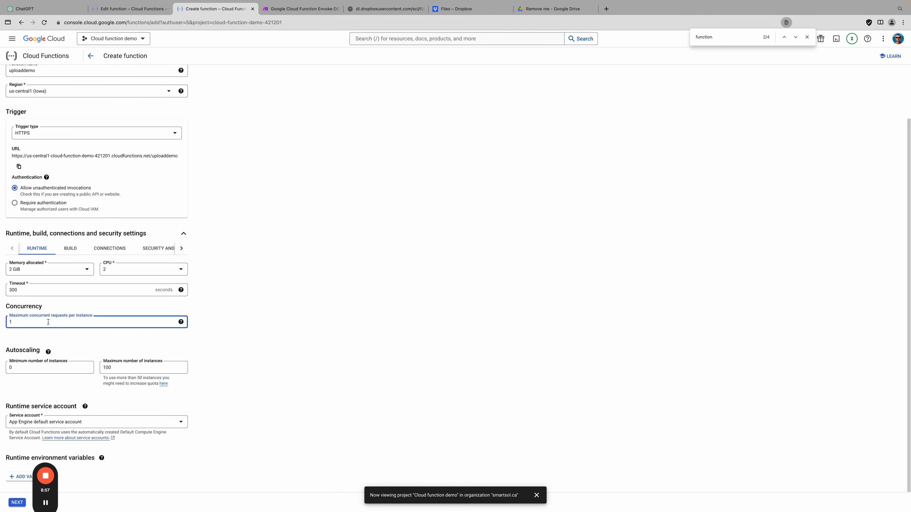
pyautogui.click(232, 337)
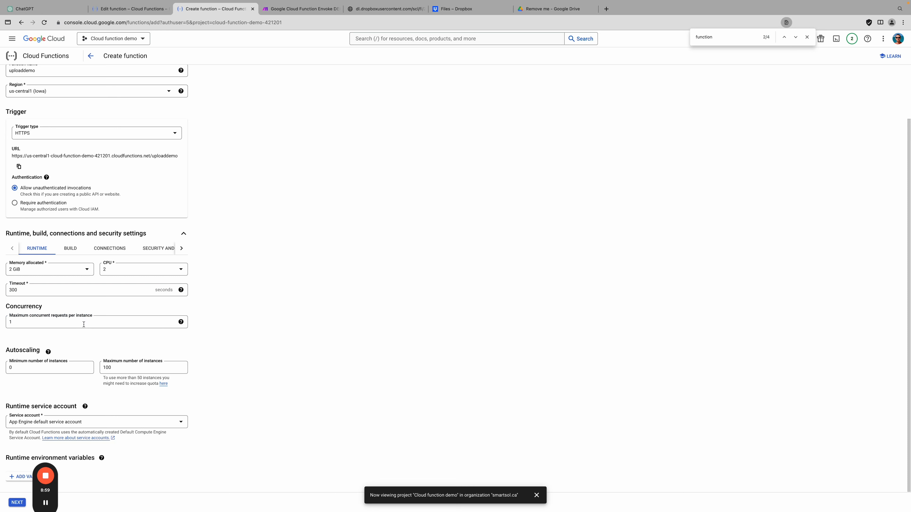
pyautogui.doubleClick(83, 324)
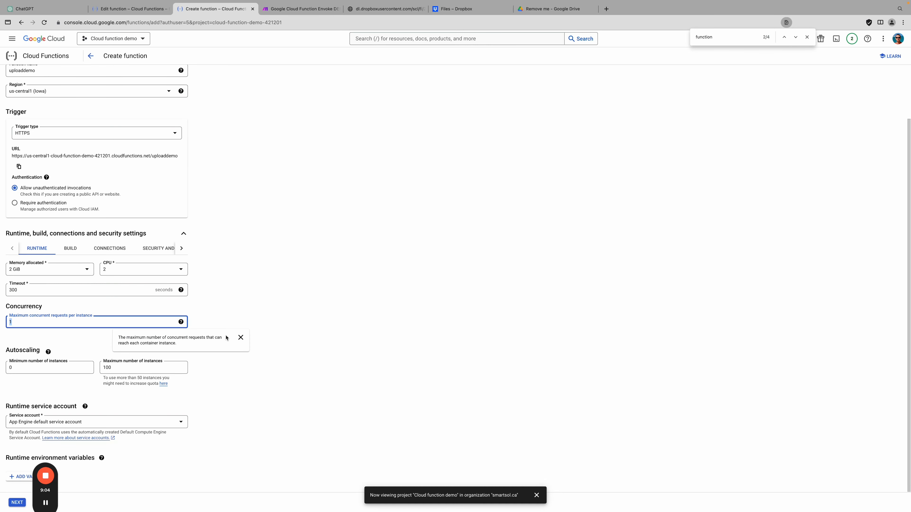
pyautogui.click(238, 343)
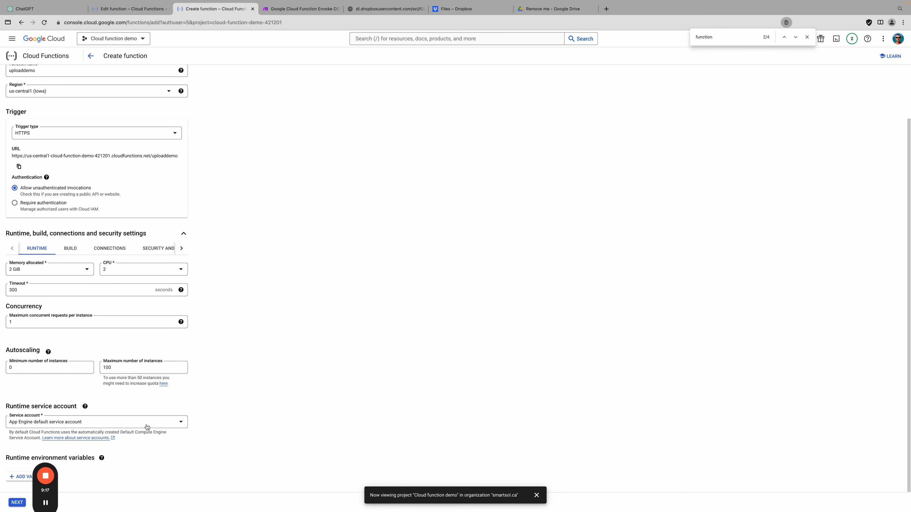
pyautogui.click(178, 425)
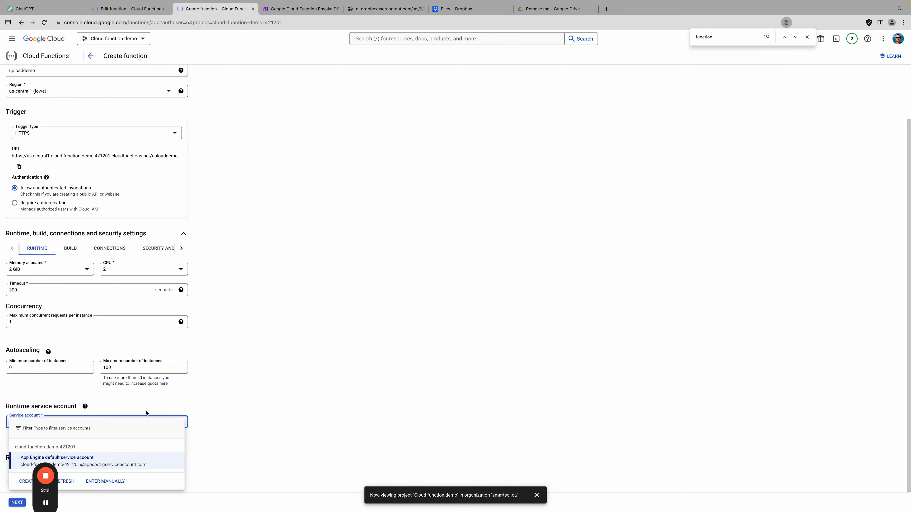
pyautogui.click(227, 391)
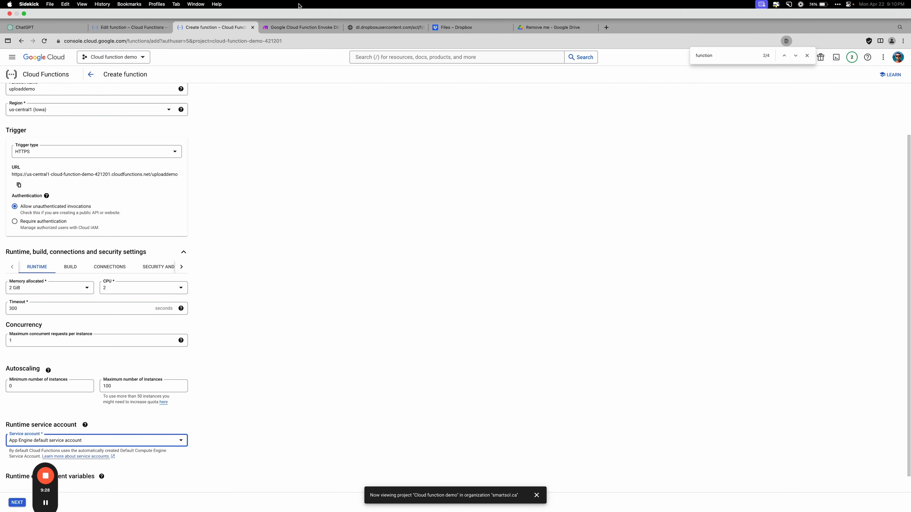
pyautogui.click(318, 10)
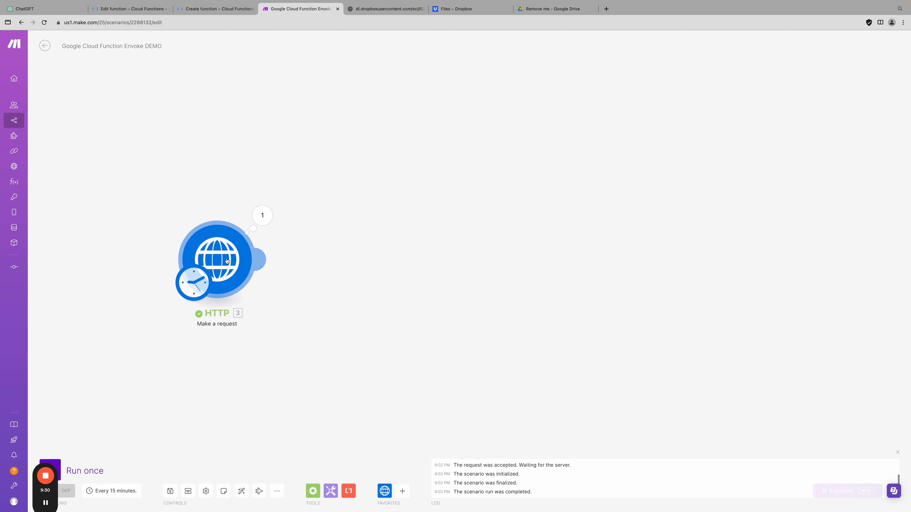
pyautogui.click(231, 277)
pyautogui.moveTo(354, 102); pyautogui.dragTo(286, 92)
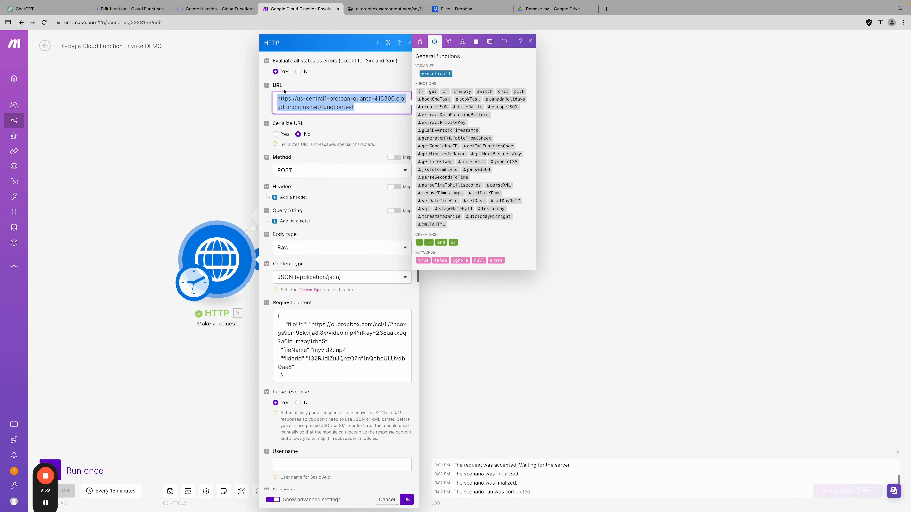
pyautogui.click(227, 9)
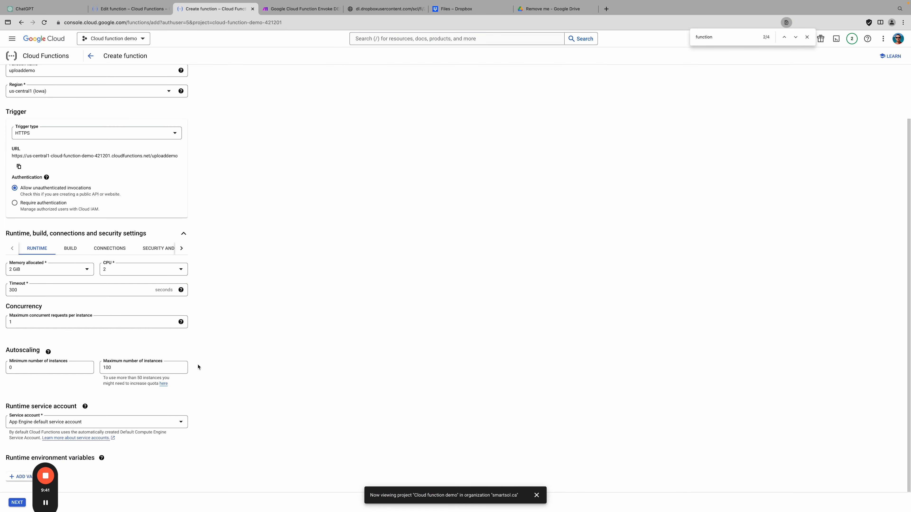
pyautogui.click(87, 423)
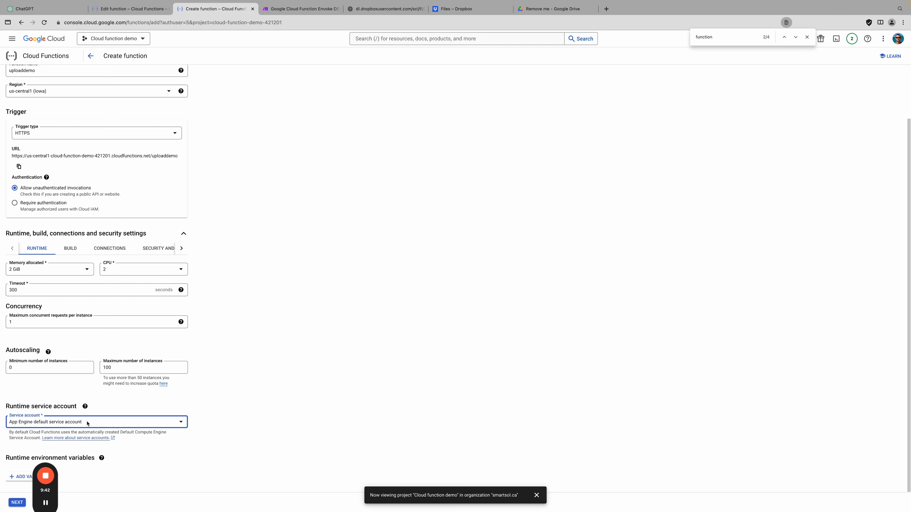
pyautogui.click(102, 423)
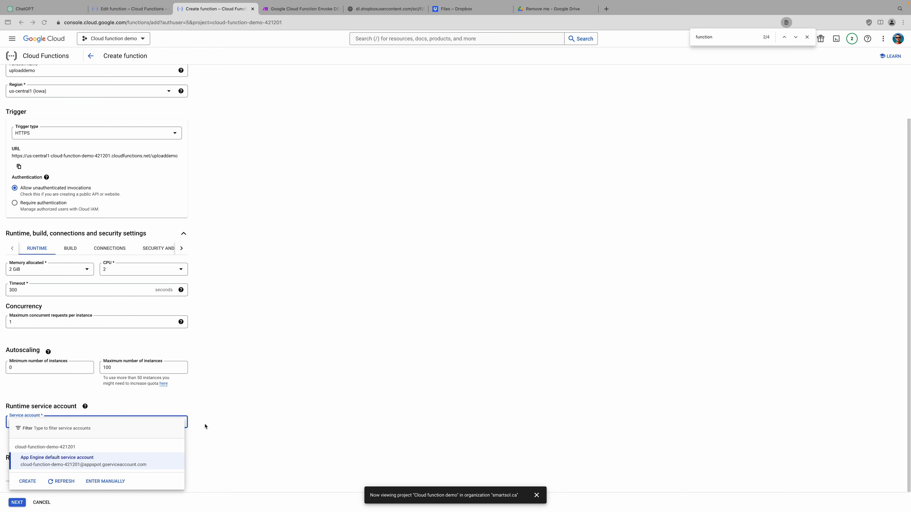
pyautogui.click(153, 405)
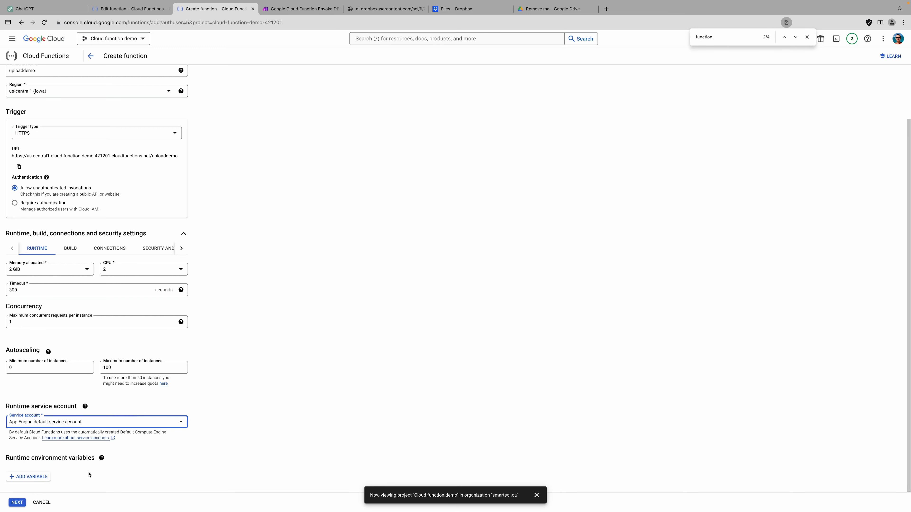
pyautogui.click(45, 421)
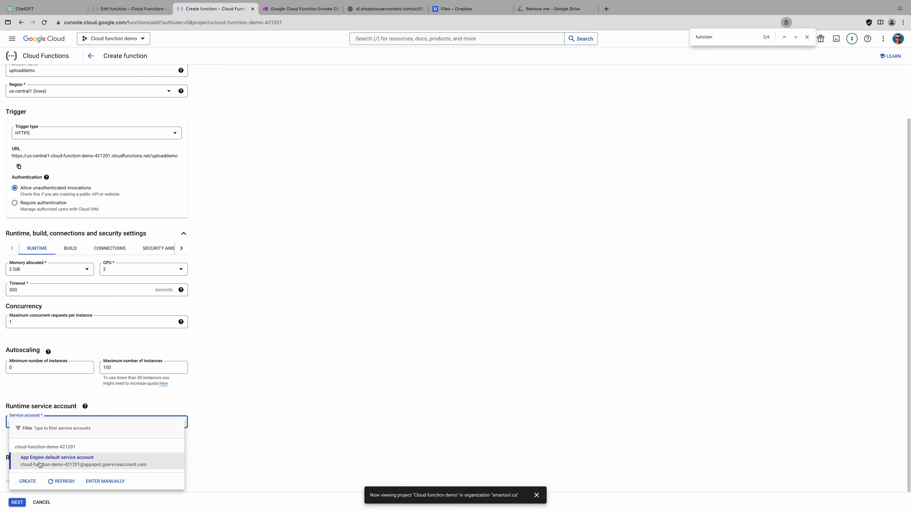
pyautogui.click(202, 398)
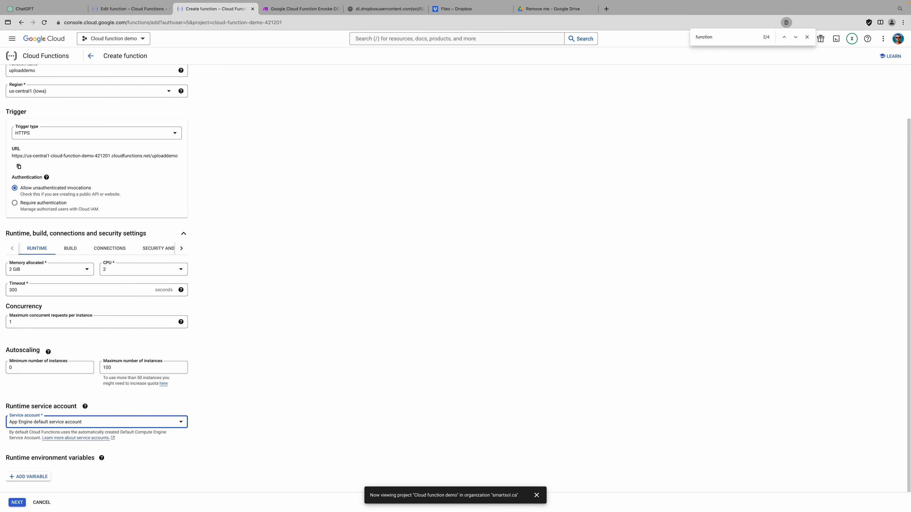
pyautogui.press('super+Tab')
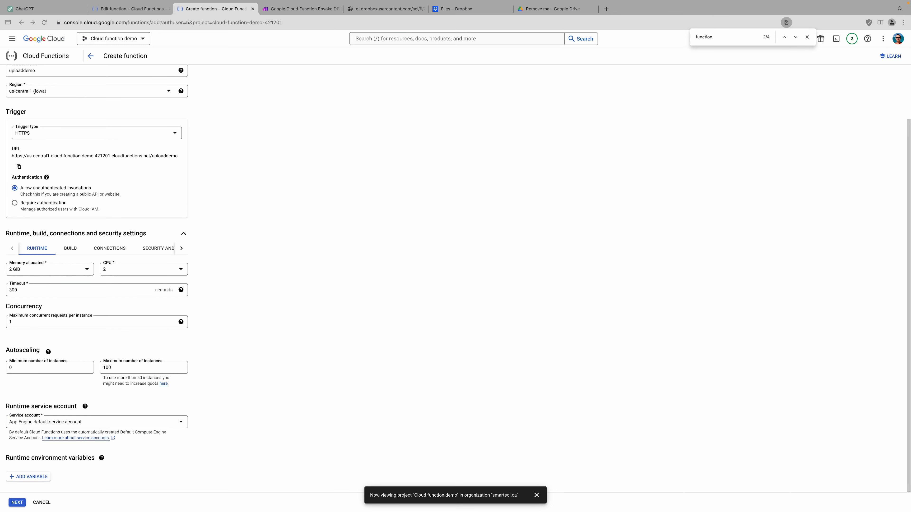
pyautogui.press('super+Tab')
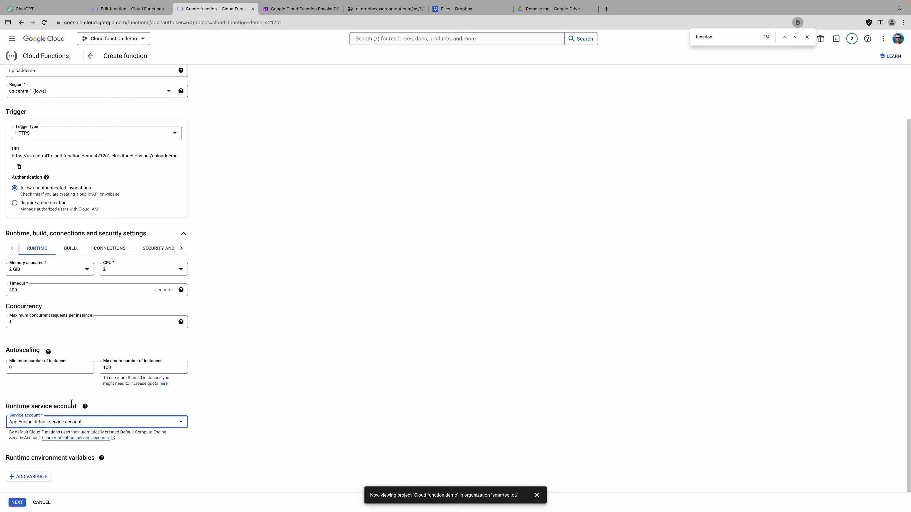
# View the uploaddemo function's BUILD settings, then its CONNECTIONS settings
pyautogui.click(70, 254)
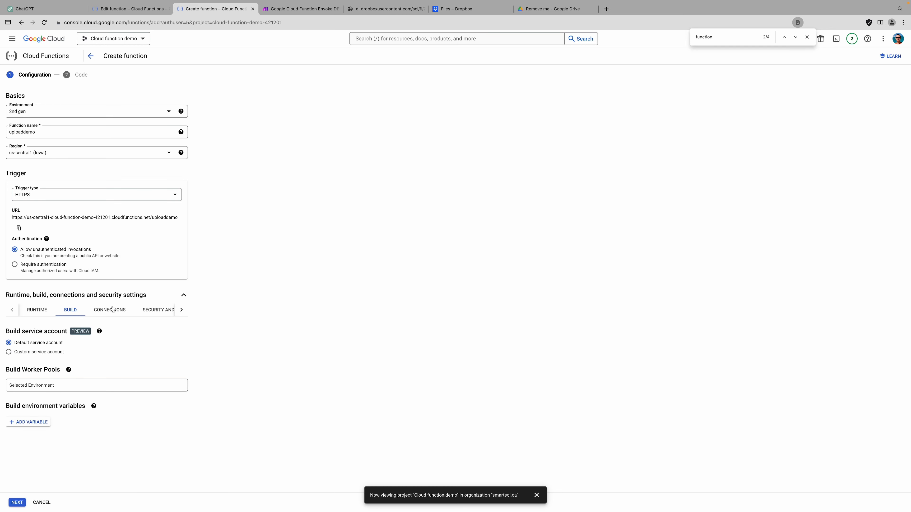
pyautogui.click(105, 312)
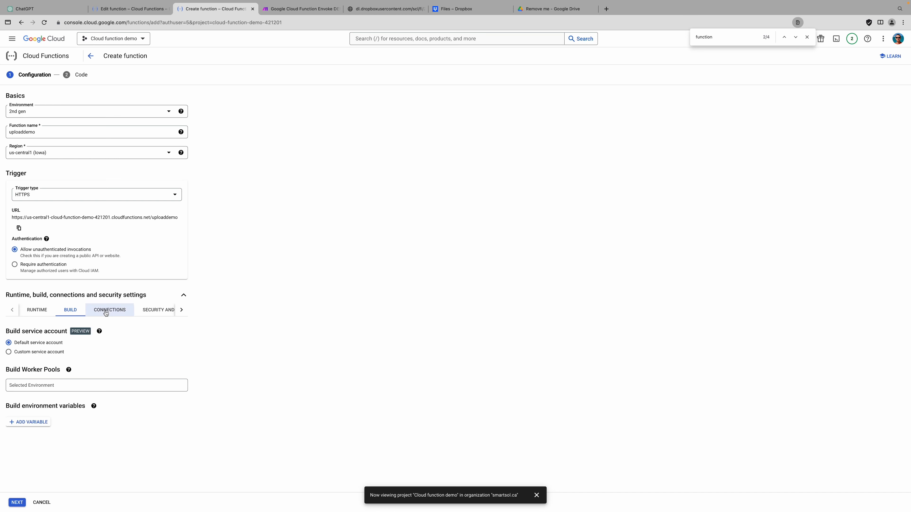